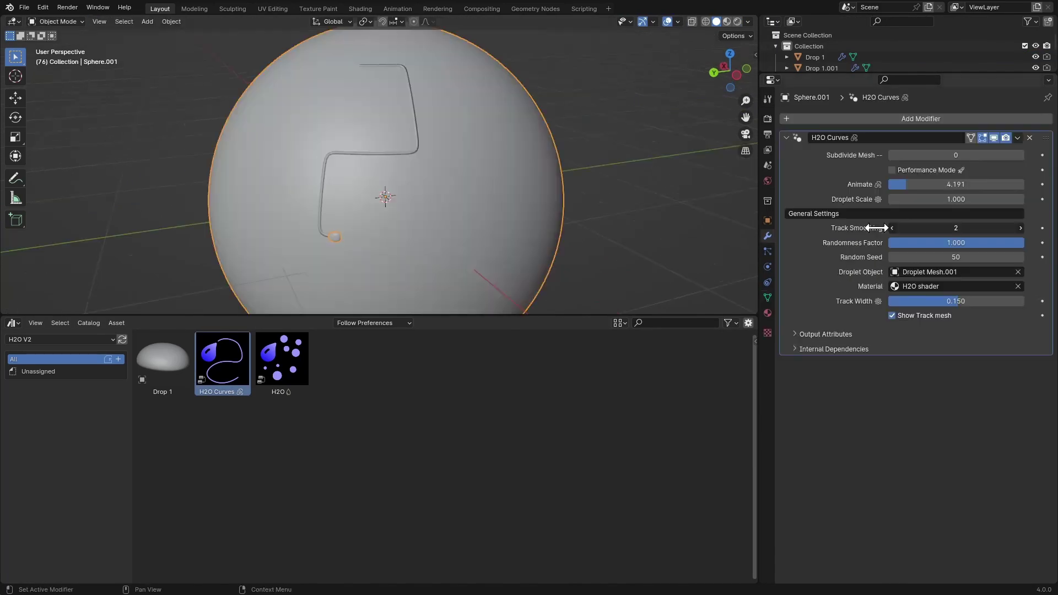
Adjust the Track Smooth value of the sphere's H2O Curves modifier.
left_click_drag(877, 228, 903, 228)
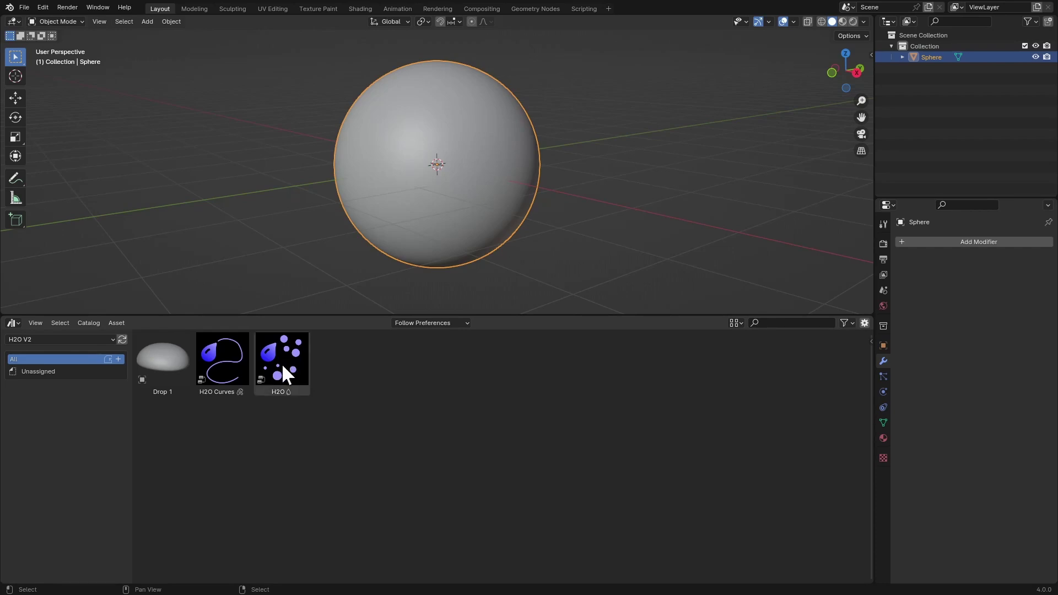
Apply the H2O asset to the sphere and play the animation to preview the running droplets.
left_click_drag(282, 369, 401, 117)
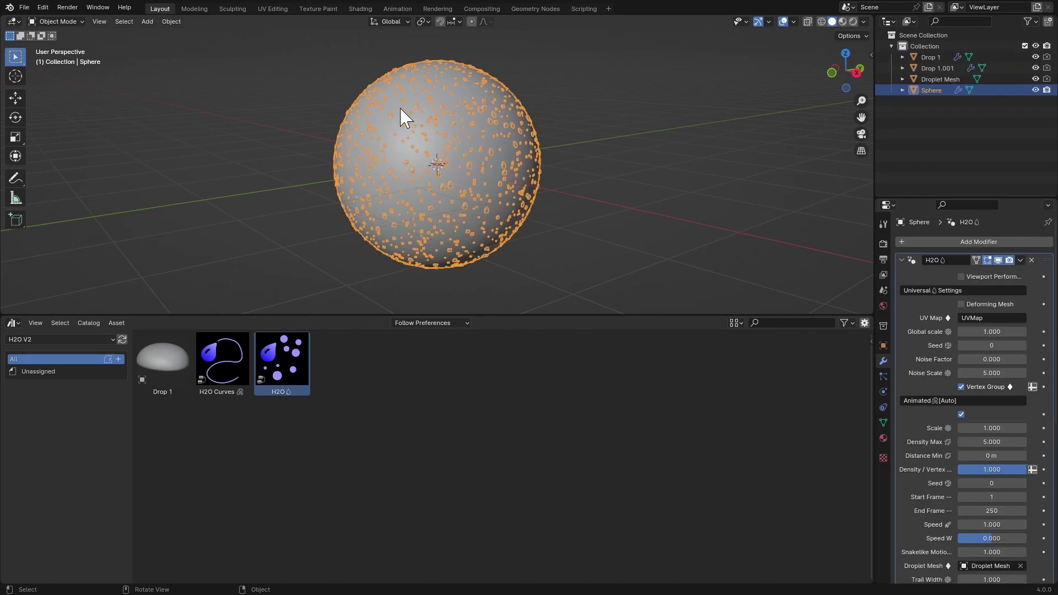
left_click(259, 171)
scroll(271, 150, "up", 2)
middle_click_drag(277, 141, 380, 186)
key("space")
key("space")
scroll(411, 177, "down", 1)
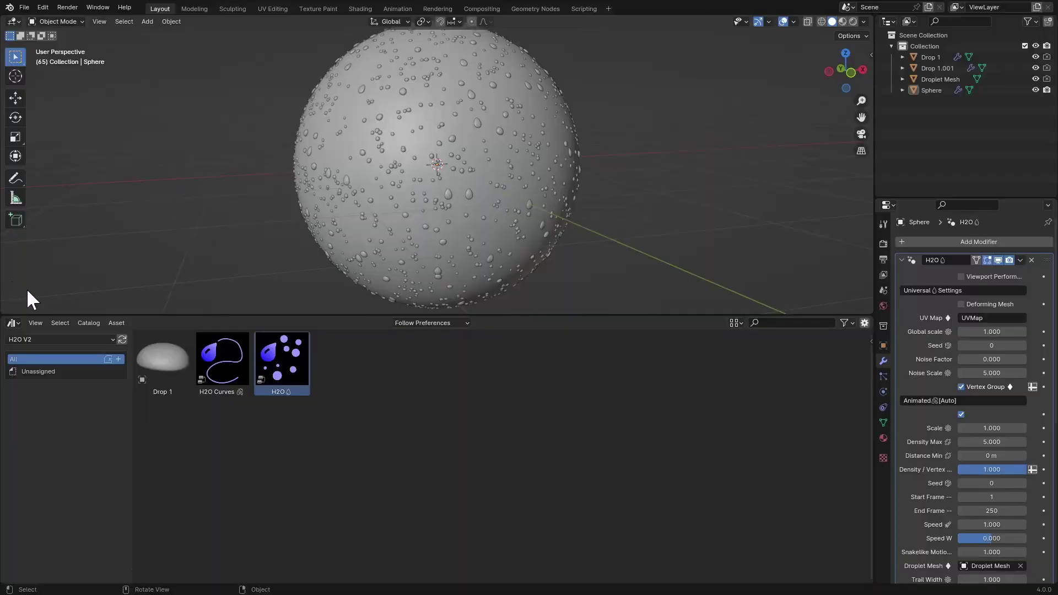
Replace the asset browser with the Shader Editor and create a new material for the sphere.
left_click(14, 326)
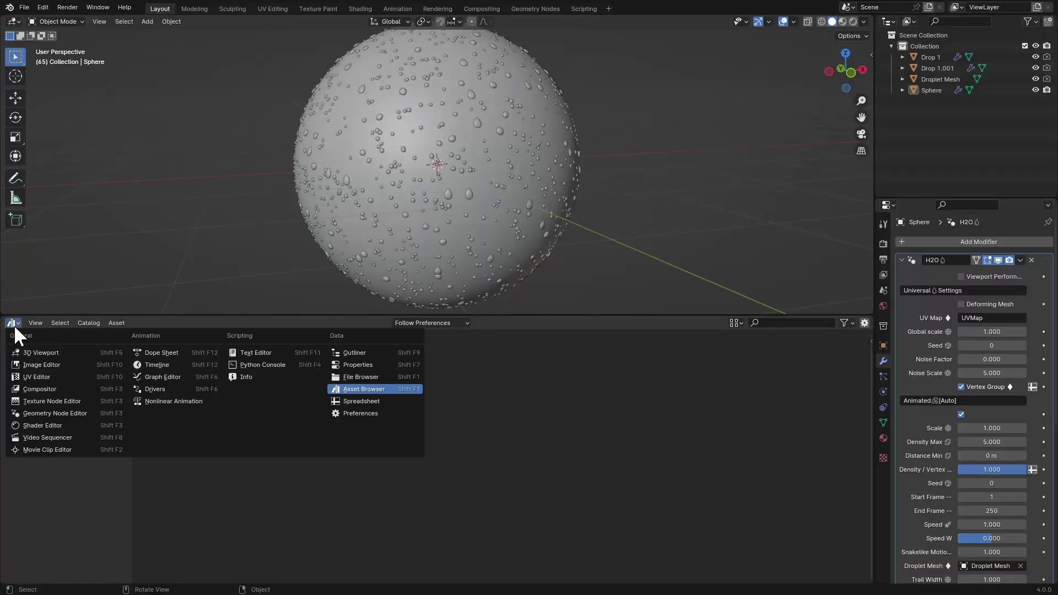
key("shift+F3")
key("n")
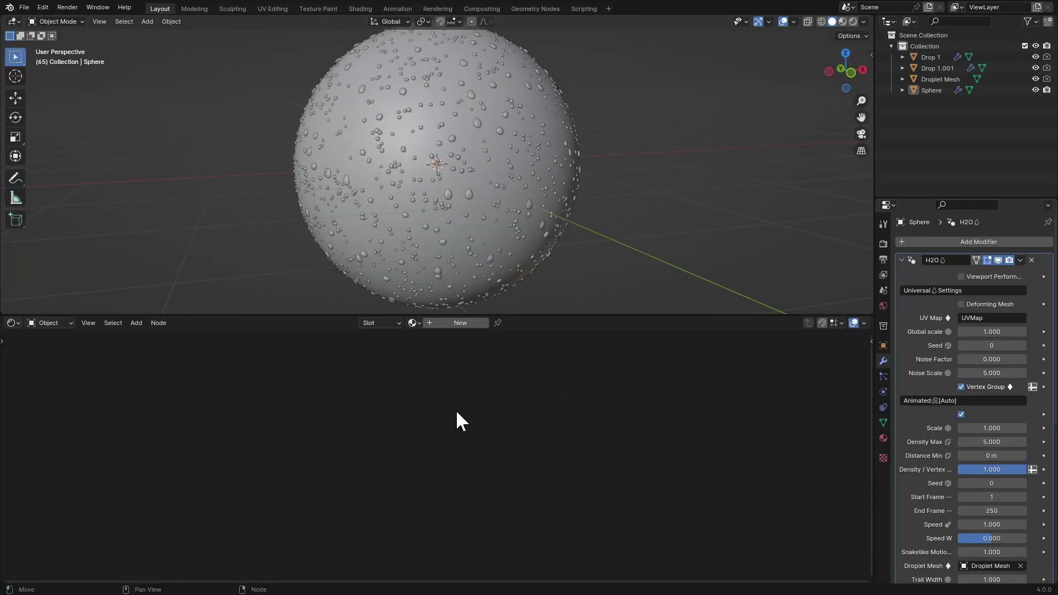
left_click(452, 323)
middle_click_drag(323, 391, 423, 386)
middle_click_drag(428, 386, 458, 366, "ctrl")
middle_click_drag(457, 387, 465, 368, "ctrl")
Add the Water Track node group and link its Final output to the Material Output's Surface.
key("shift+a")
mouse_move(378, 504)
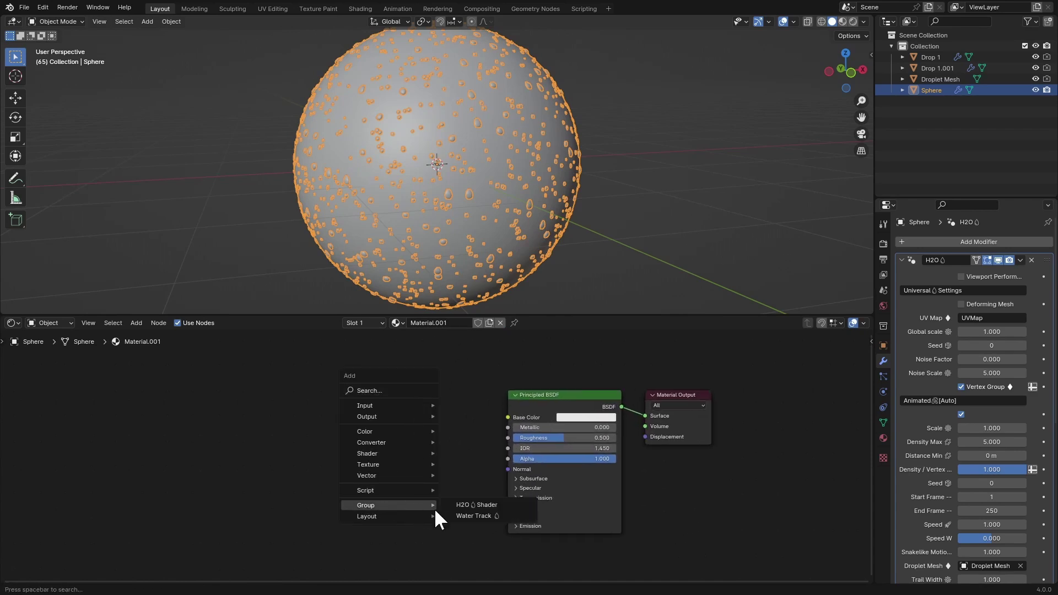
left_click(466, 517)
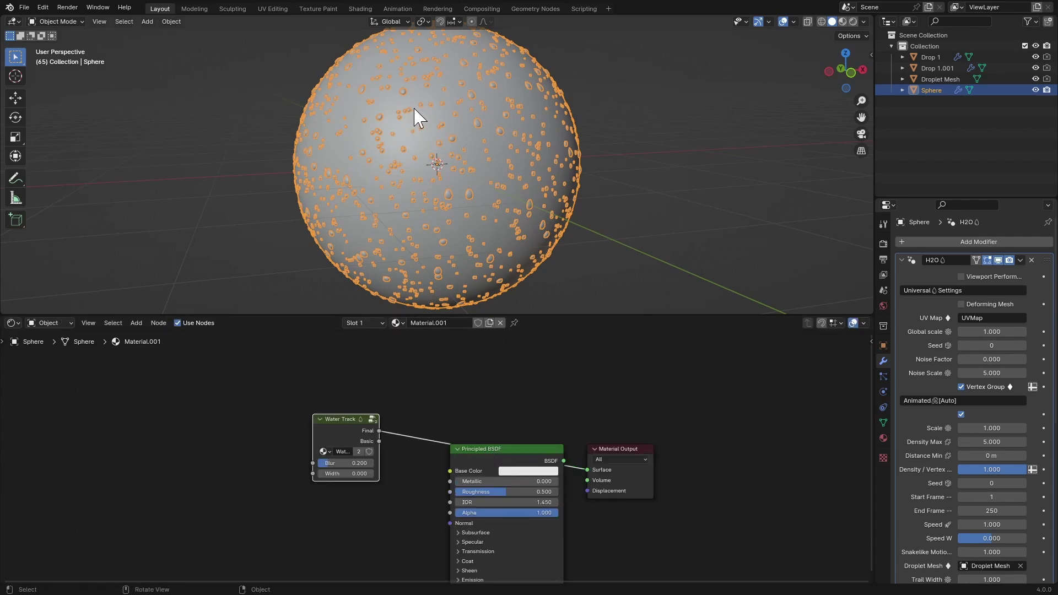
Show the sphere in Material Preview shading and inspect the water tracks up close.
key("z")
left_click(439, 191)
left_click(206, 129)
mouse_move(205, 130)
middle_mouse_down()
mouse_move(315, 141)
mouse_move(337, 182)
middle_mouse_up()
scroll(331, 154, "up", 5)
key("Home")
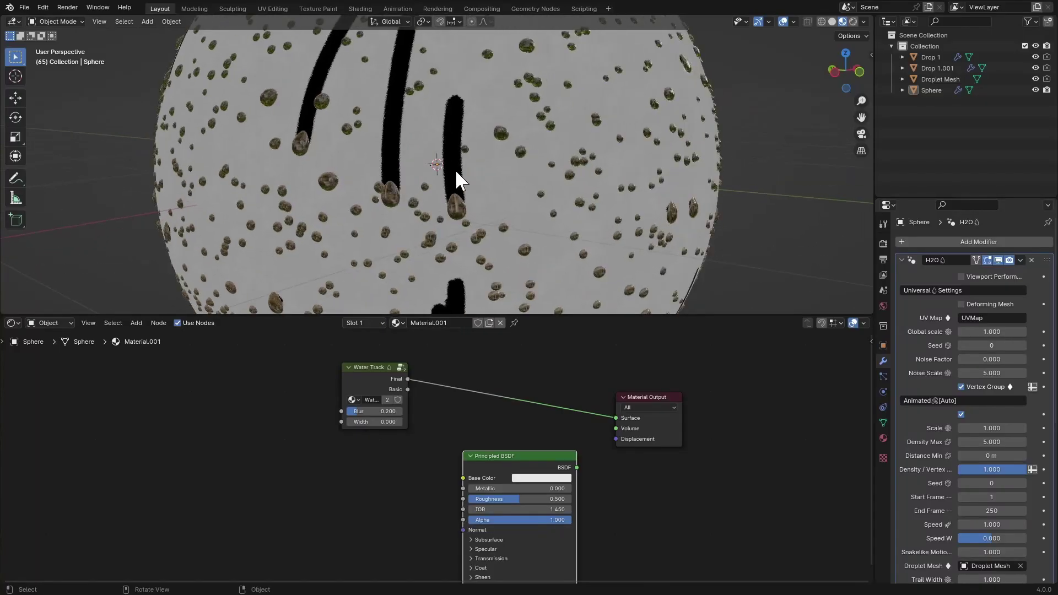
middle_click_drag(453, 185, 488, 251)
Preview the Water Track's Basic output on the material's Surface, and undo that link.
left_click(368, 373, "ctrl+shift")
middle_click_drag(339, 200, 409, 229)
middle_click_drag(430, 518, 499, 442)
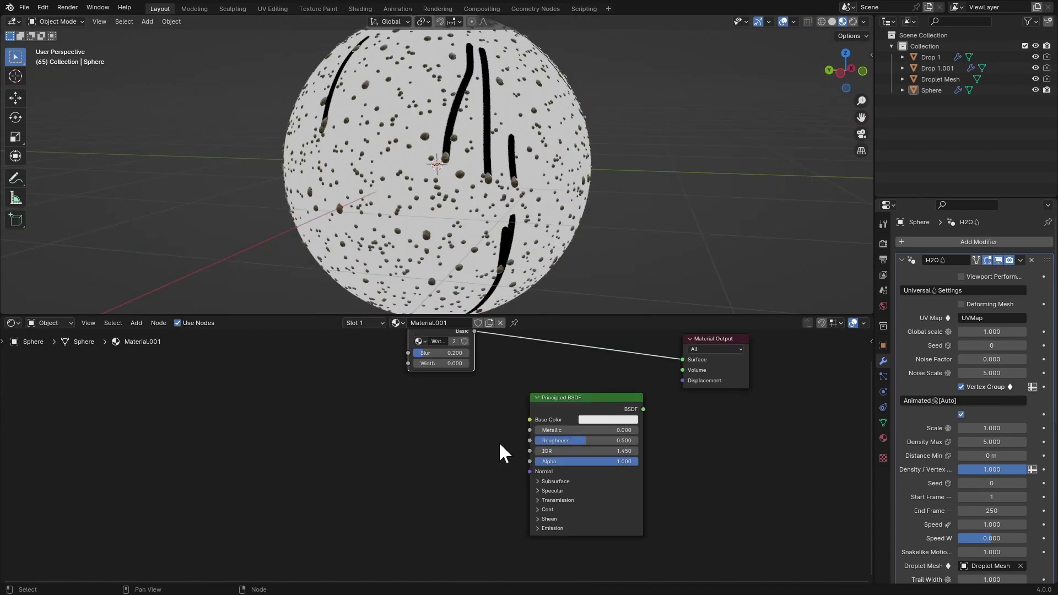
key("ctrl+z")
Link the Water Track's Final output to the Principled BSDF's Roughness with Metallic at 1.000, and view the result full screen.
mouse_move(446, 434)
left_mouse_down()
mouse_move(474, 439)
mouse_move(530, 496)
left_mouse_up()
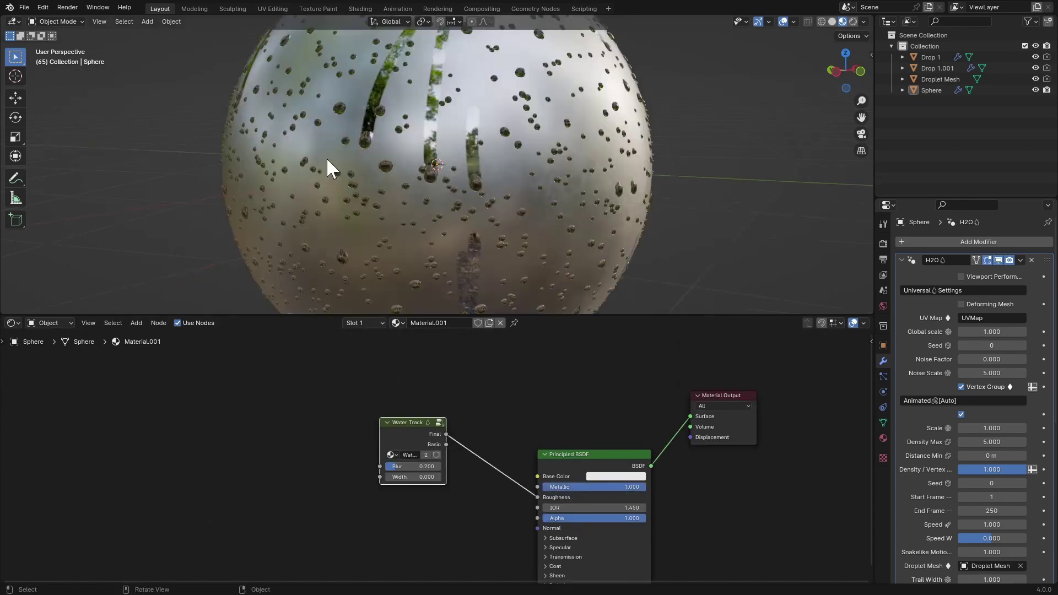
key("ctrl+space")
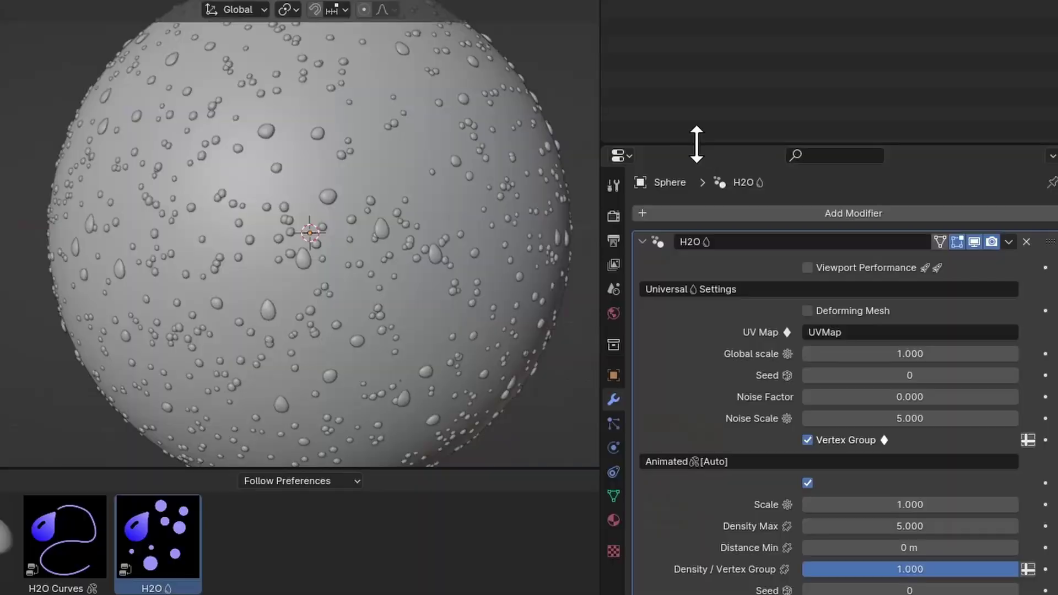
left_click_drag(697, 144, 699, 0)
scroll(555, 199, "down", 2)
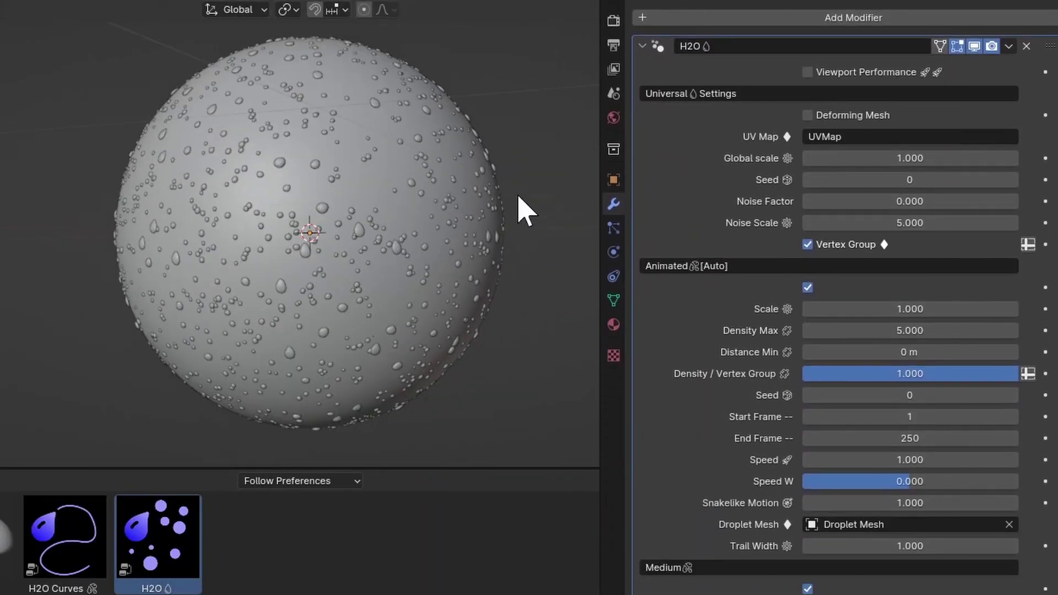
Turn on Viewport Performance in the H2O modifier and inspect the simplified droplets.
left_click(830, 75)
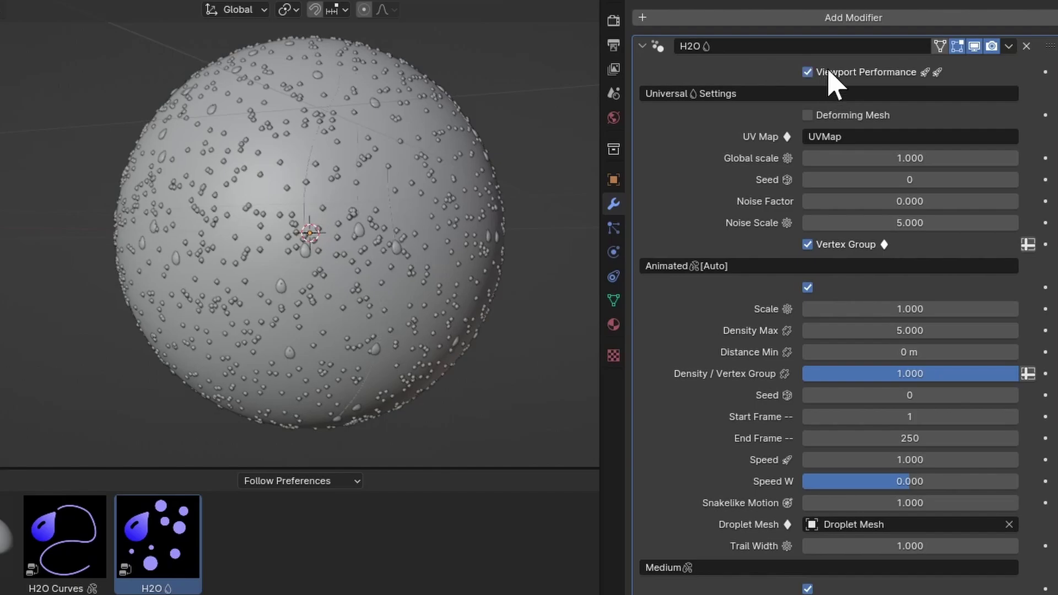
scroll(474, 160, "up", 5)
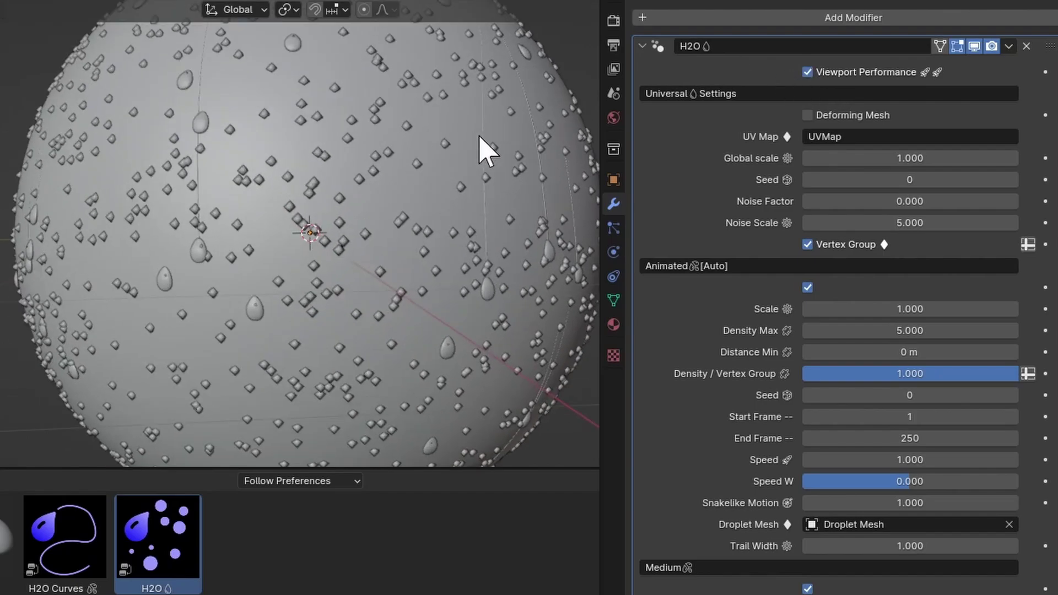
key("ctrl+space")
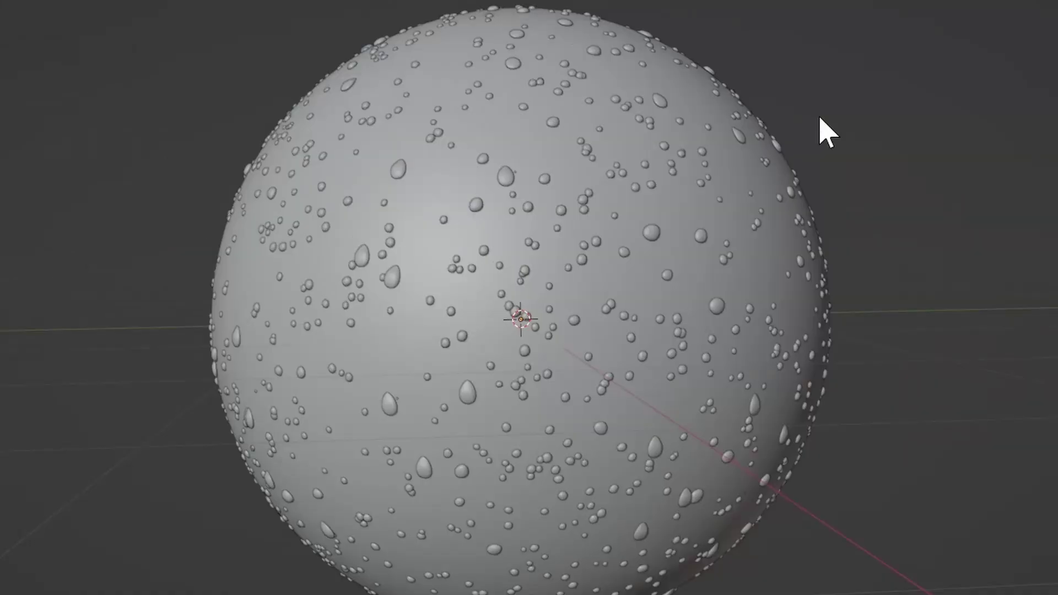
Try to move and scale the droplet-covered sphere in Object Mode.
scroll(572, 188, "down", 5)
left_click(555, 241)
scroll(537, 180, "up", 1)
key("g")
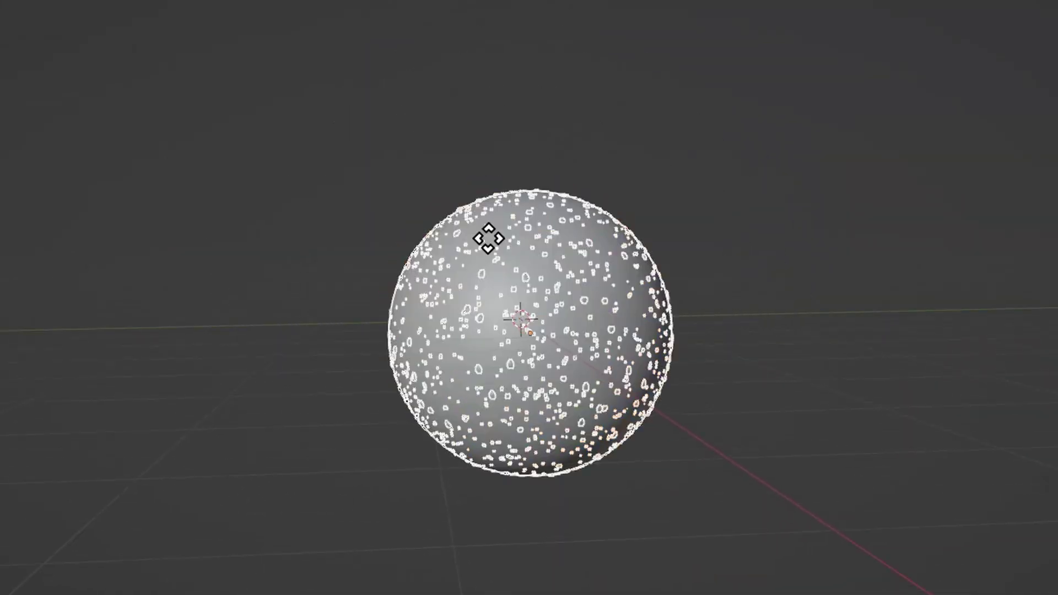
right_click(500, 204)
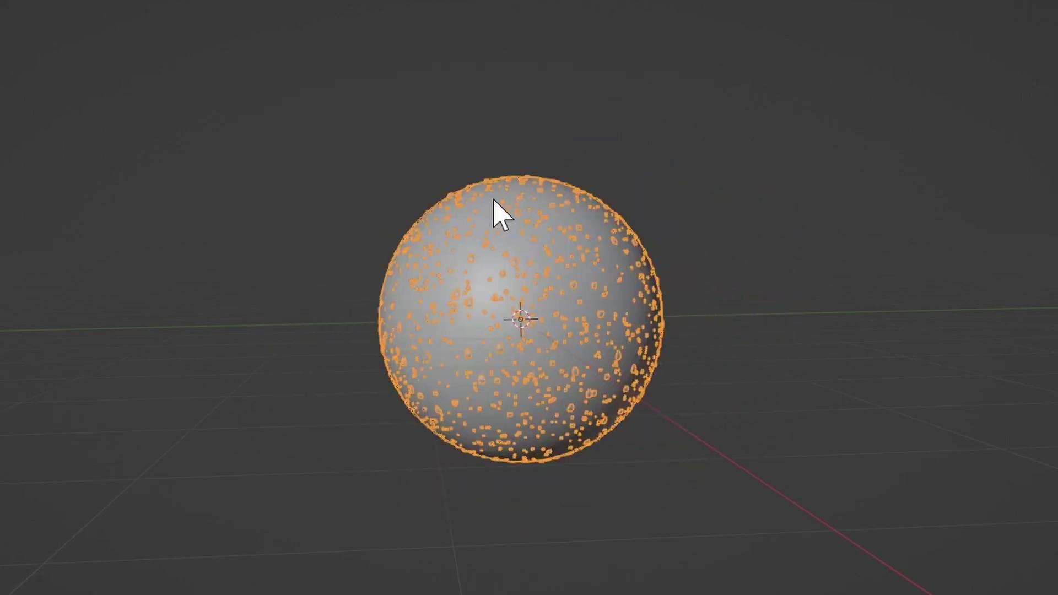
left_click(356, 145)
scroll(386, 166, "up", 3)
left_click(431, 173)
key("s")
right_click(308, 88)
left_click(282, 72)
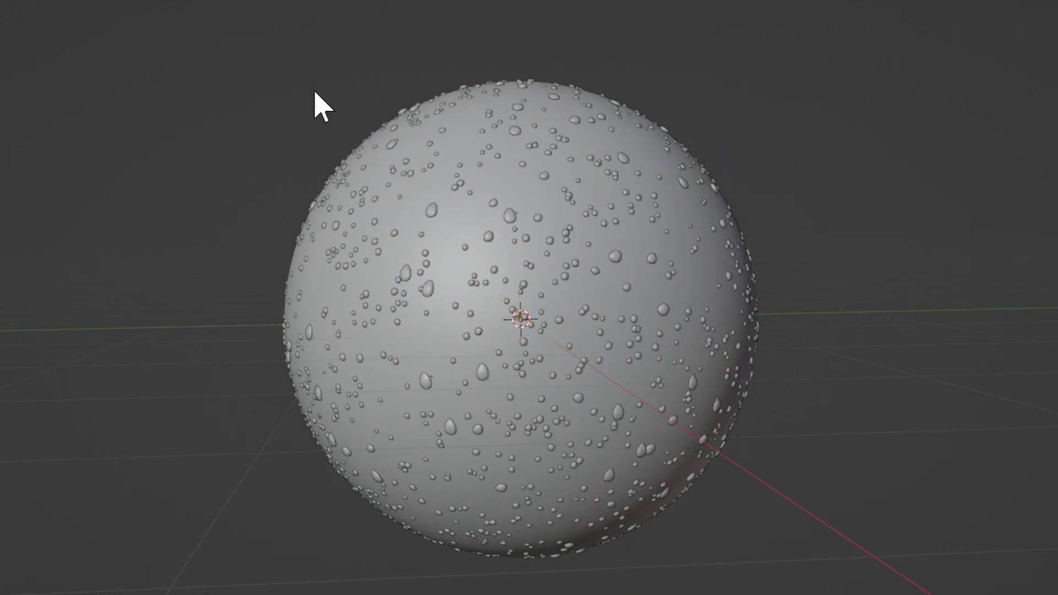
left_click(450, 231)
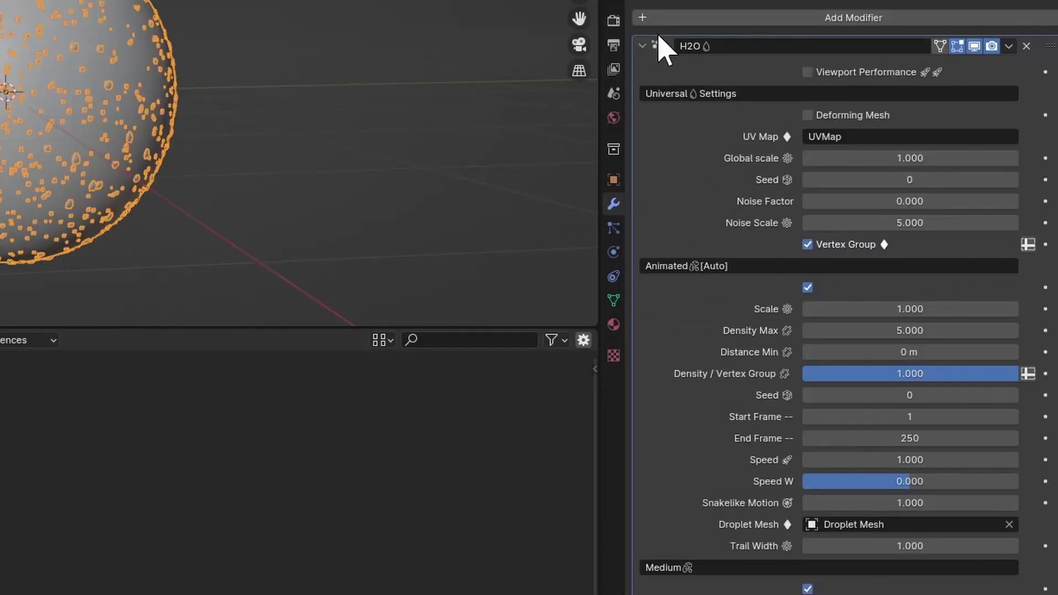
left_click(664, 50)
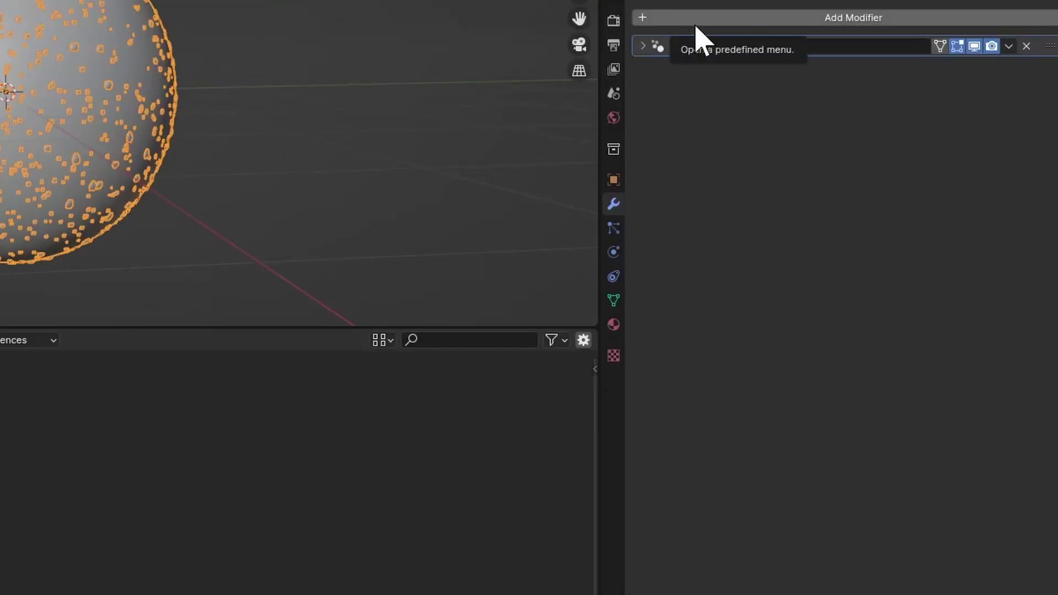
key("ctrl+space")
key("ctrl+space")
key("ctrl+space")
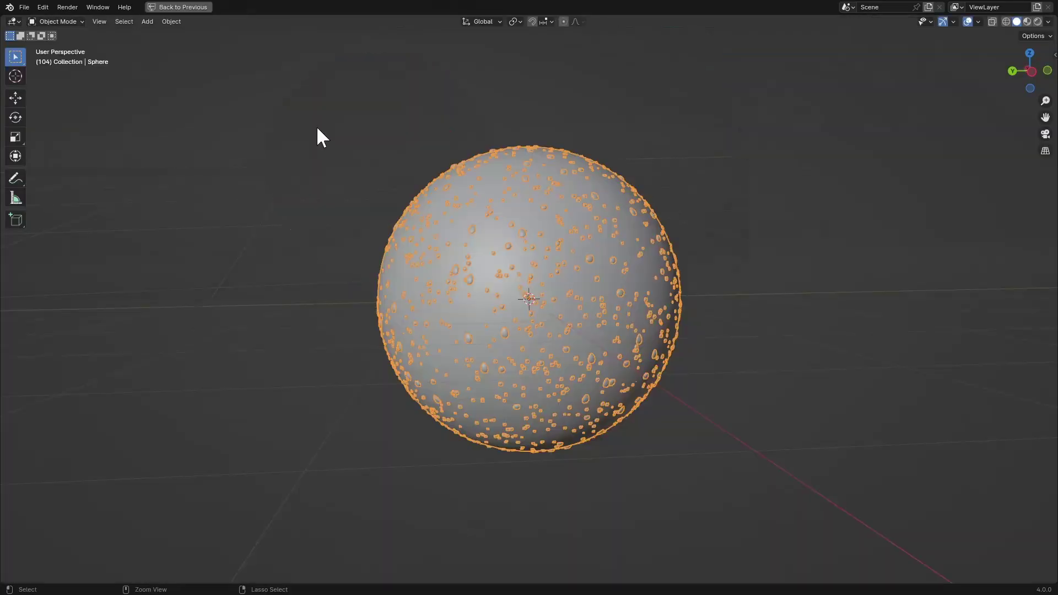
key("ctrl+space")
key("ctrl+space")
key("ctrl+space")
Check the sphere's mesh density in Edit Mode and return to Object Mode.
left_click(767, 236)
key("Tab")
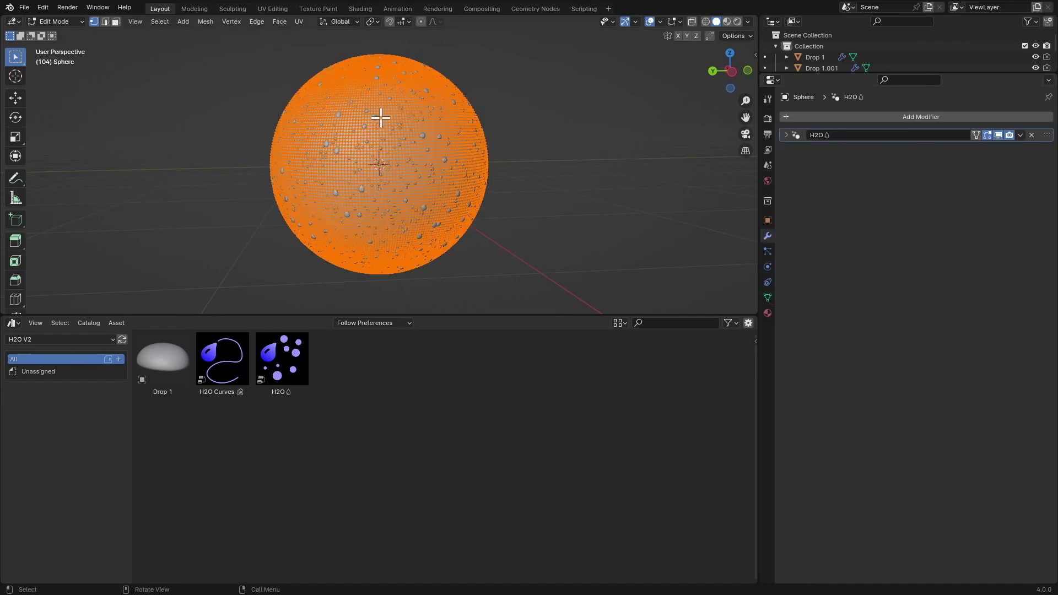
key("Tab")
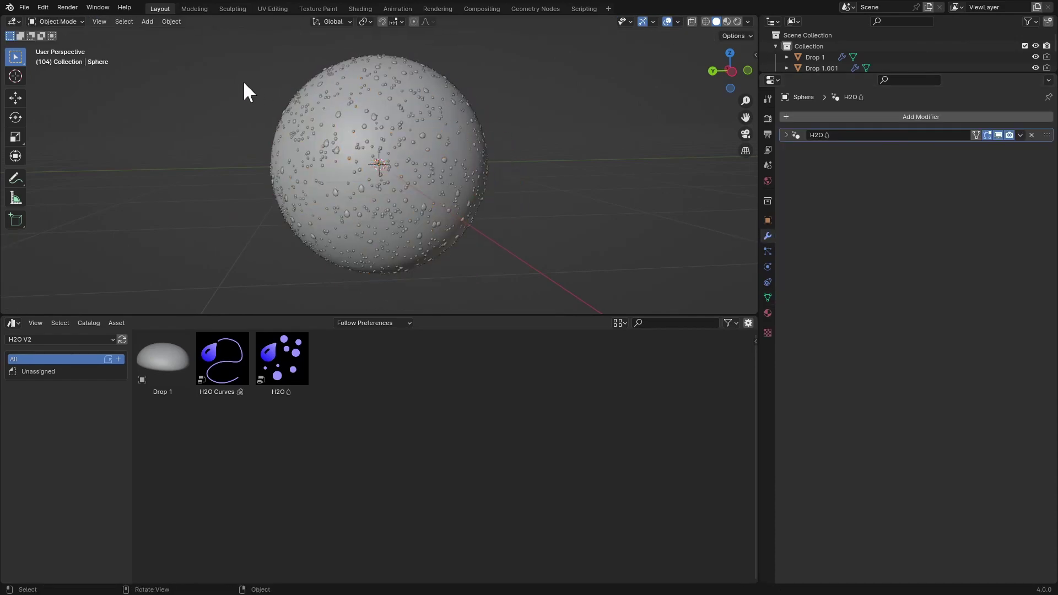
Compare the H2O modifier's UV Map entry with the UV map name in the sphere's mesh data.
left_click(786, 135)
left_click(784, 135)
left_click(785, 136)
scroll(581, 160, "up", 2)
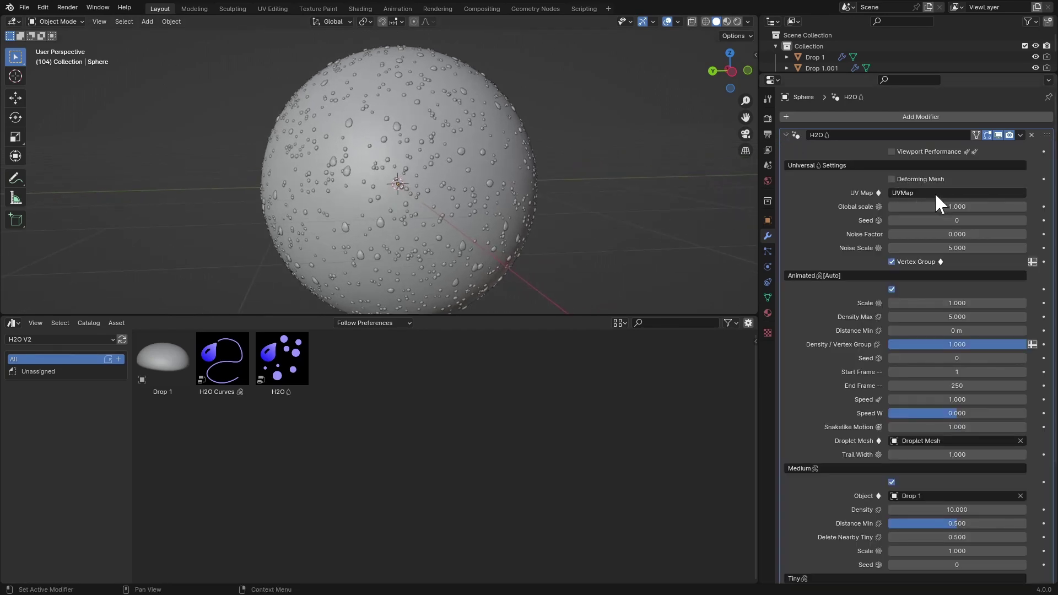
left_click(768, 298)
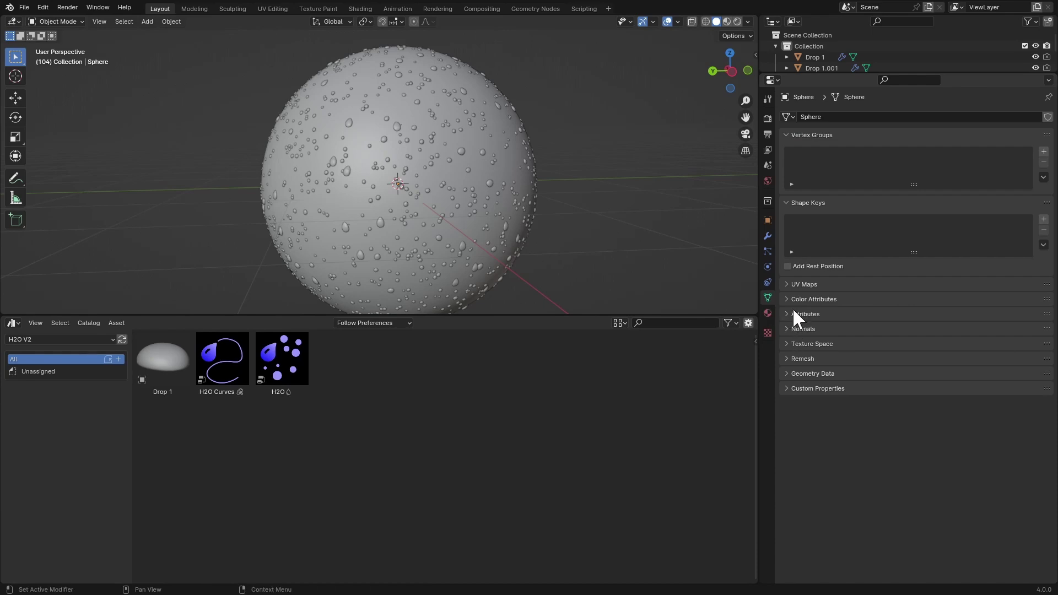
left_click(788, 285)
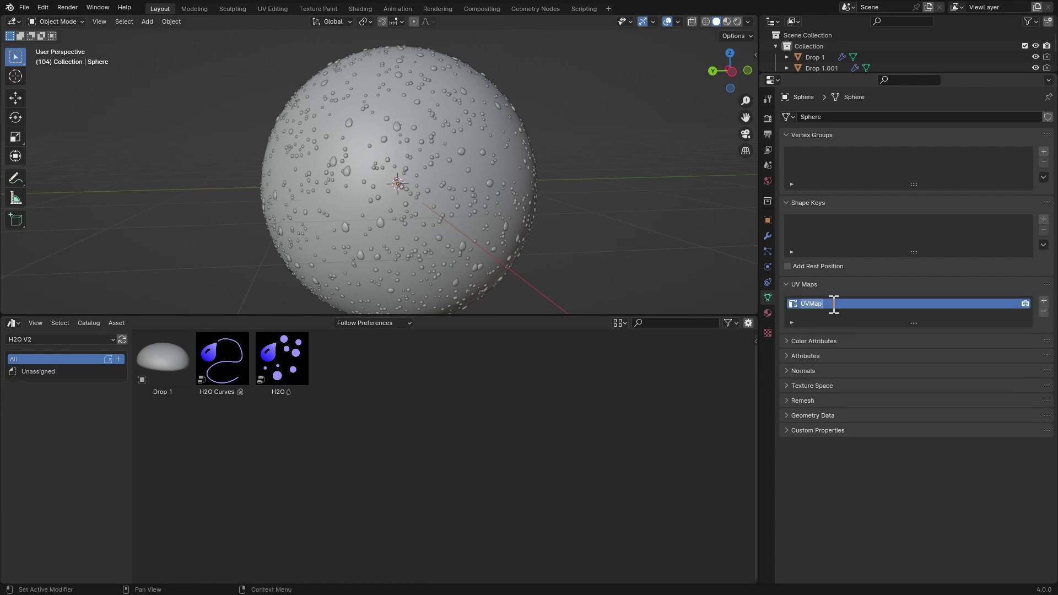
left_click(768, 236)
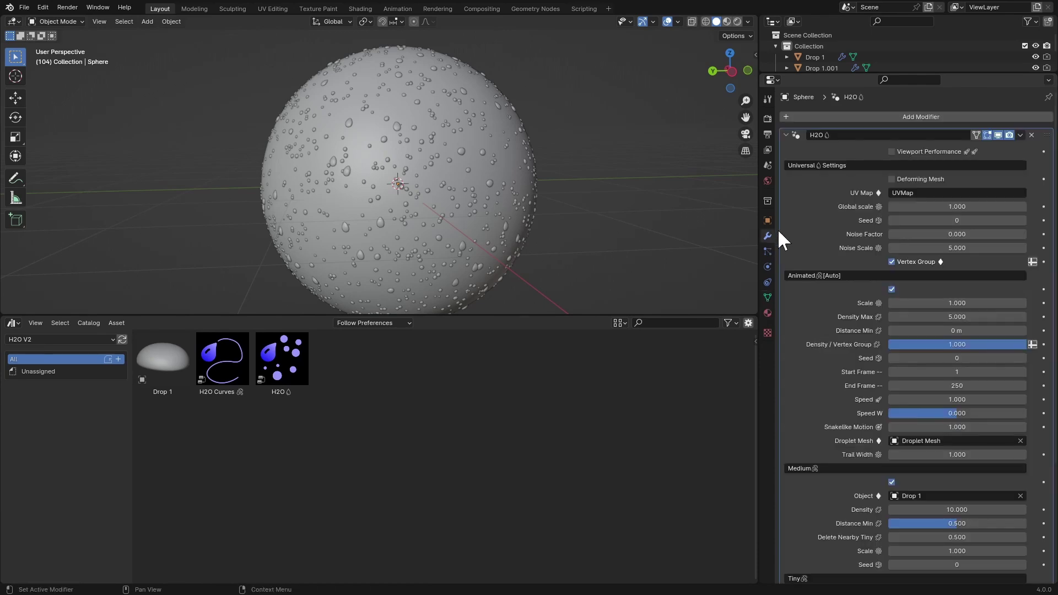
middle_click_drag(691, 145, 657, 146)
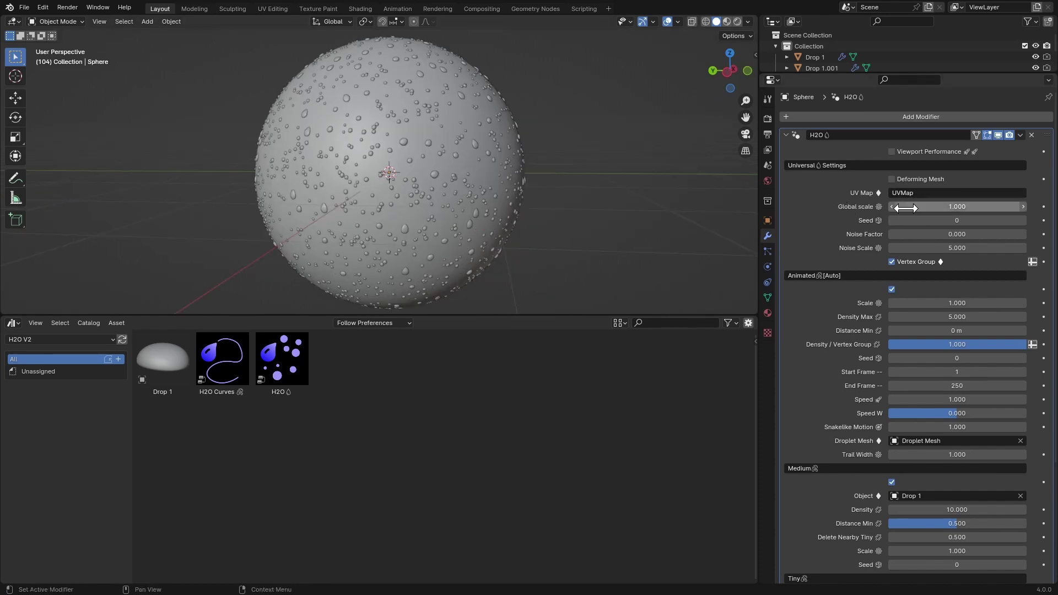
Set the H2O modifier's universal Seed to 25 and its Noise Scale to 3.540.
left_click_drag(903, 208, 922, 212)
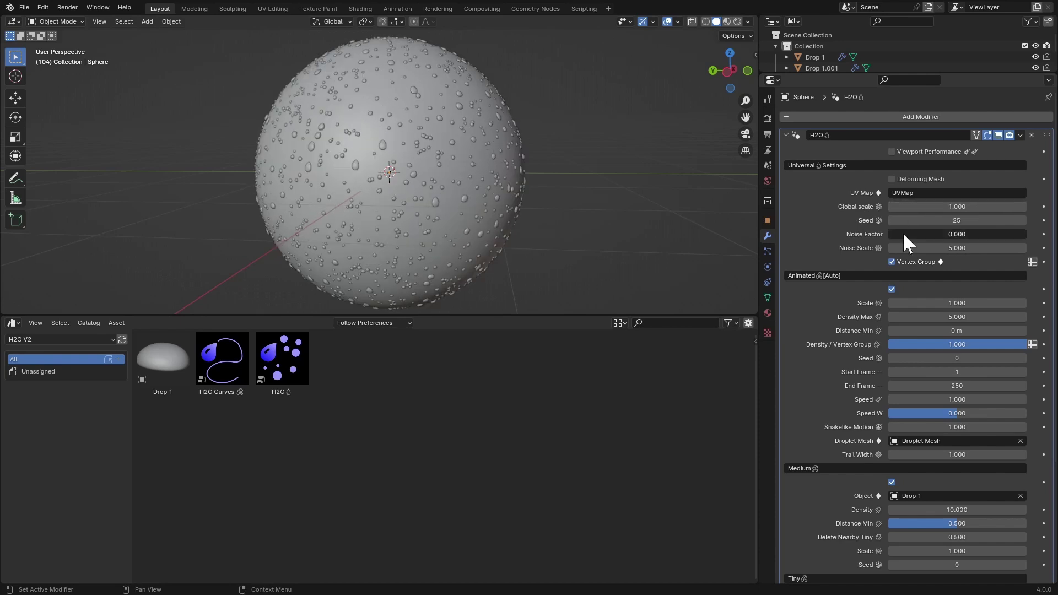
key("Escape")
left_click_drag(892, 231, 854, 244)
Increase the Density of the Tiny droplets in the H2O modifier.
scroll(853, 244, "down", 7)
left_click(920, 463)
type("3")
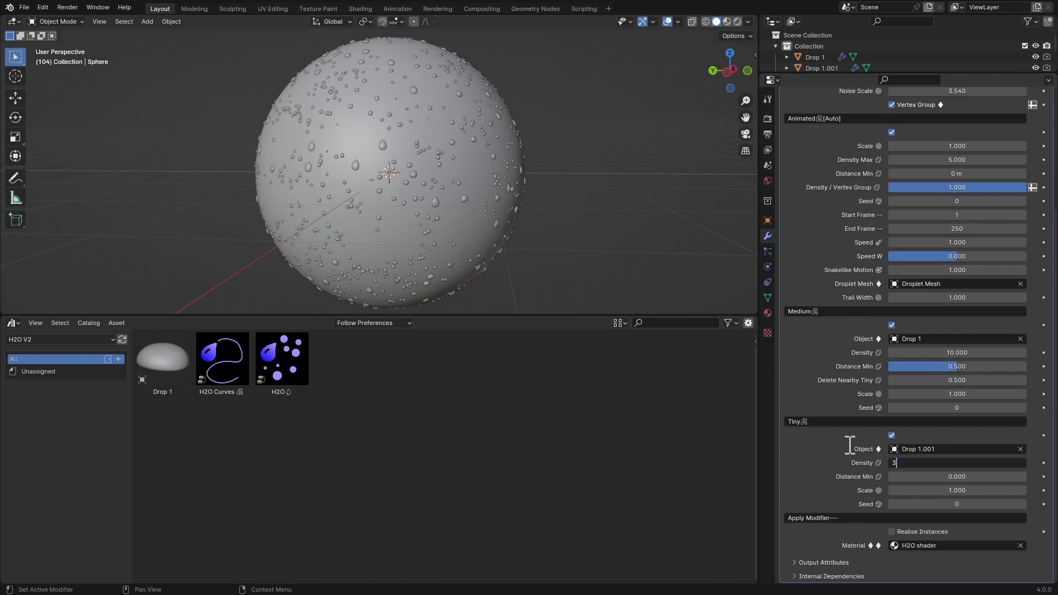
key("Return")
Set the Noise Scale to 1.070 in the H2O modifier's universal settings and check the droplet distribution.
scroll(867, 236, "up", 7)
middle_click_drag(606, 232, 556, 145)
left_click_drag(937, 233, 804, 253)
left_click(508, 144)
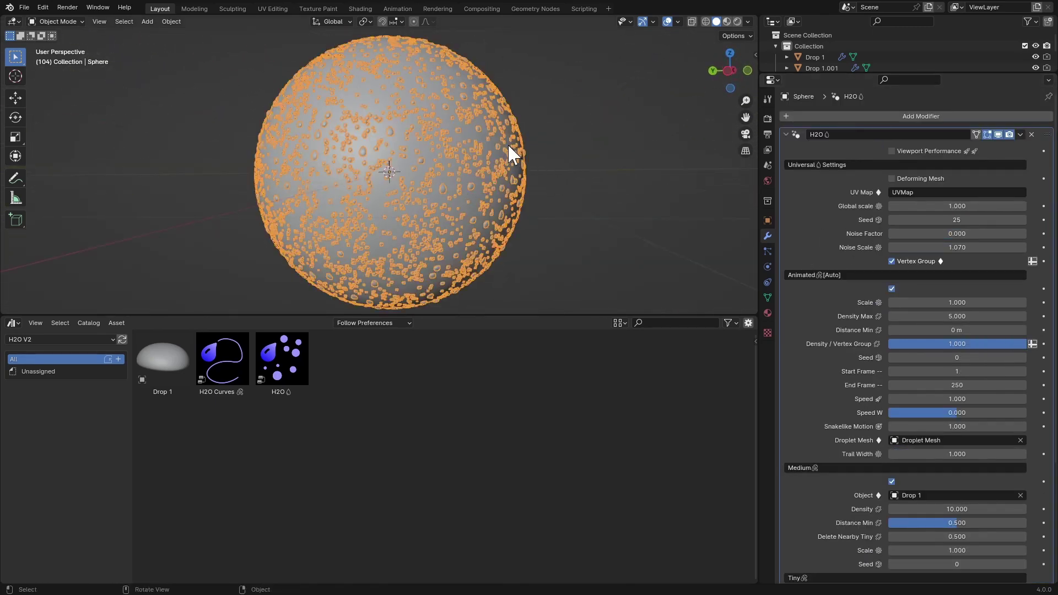
left_click(622, 183)
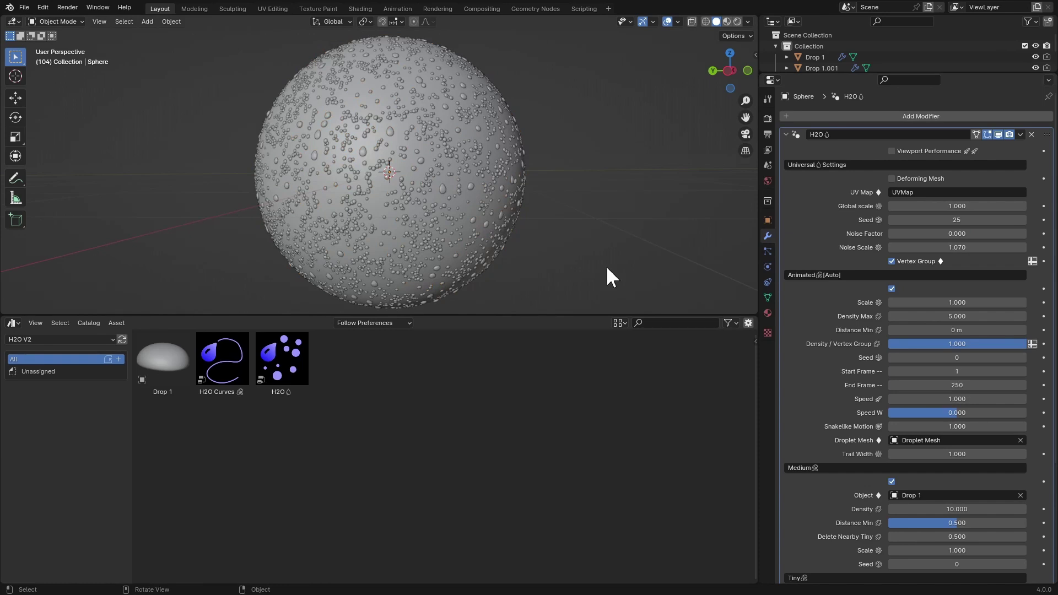
Select a square patch of vertices across the middle of the sphere in Edit Mode.
left_click(465, 142)
key("Tab")
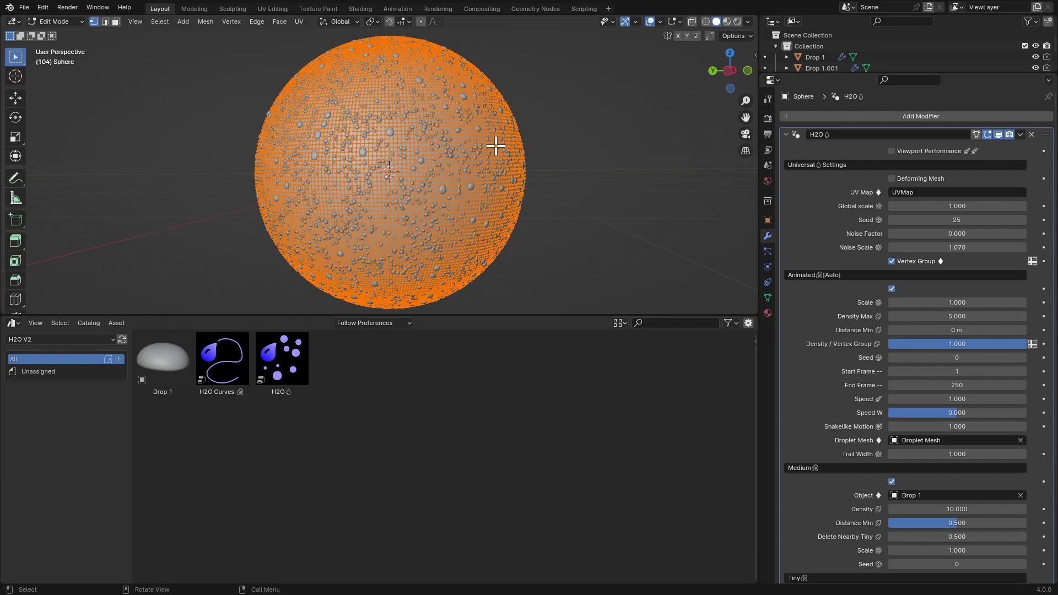
left_click(556, 140)
left_click_drag(481, 89, 301, 251)
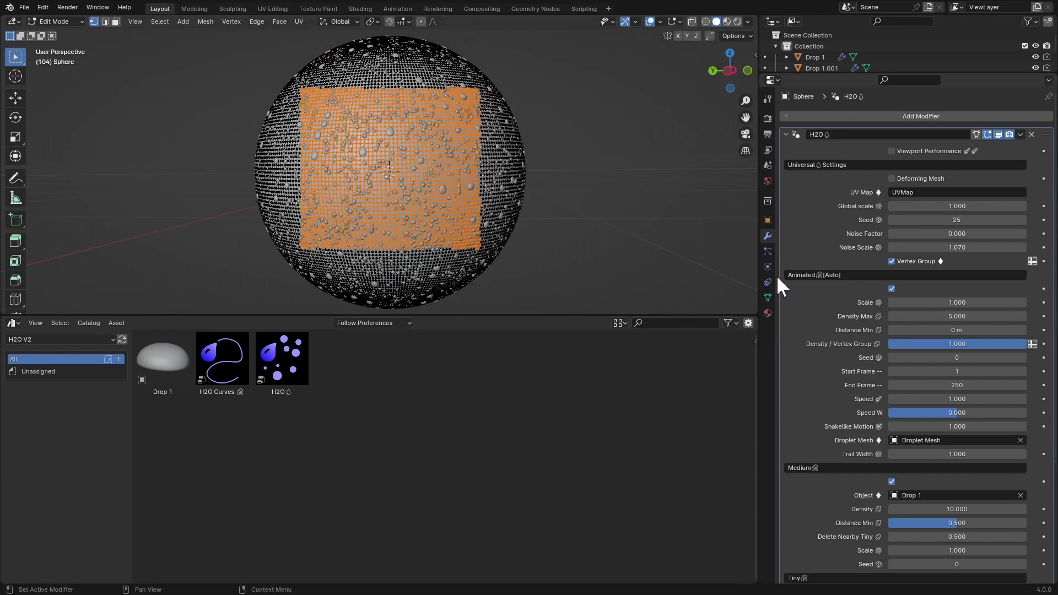
Create a new vertex group on the sphere, assign the selected patch of vertices to it, and return to Object Mode.
left_click(768, 298)
left_click(1044, 151)
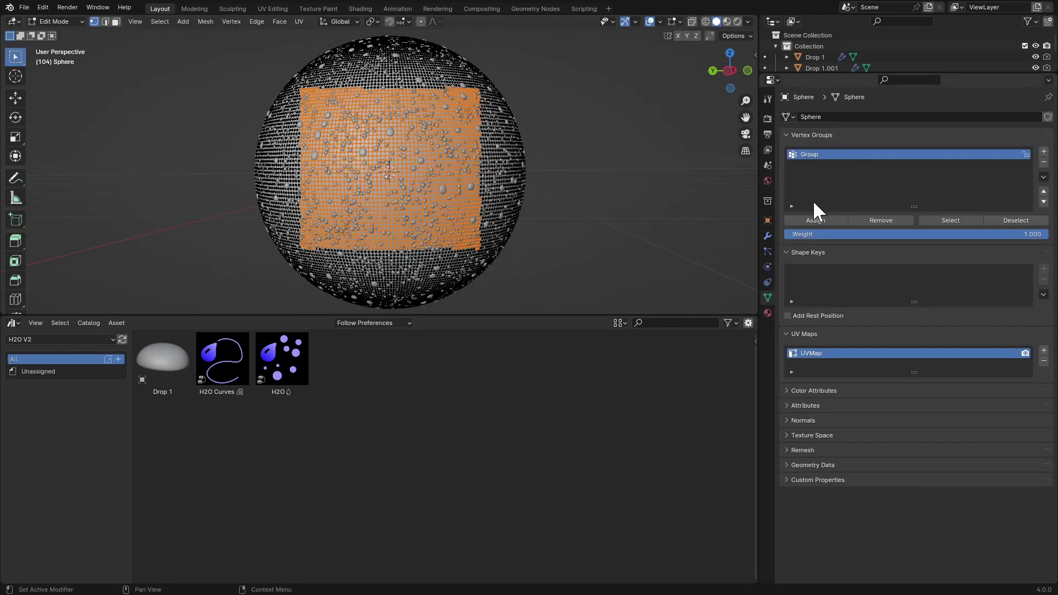
left_click(818, 220)
key("Tab")
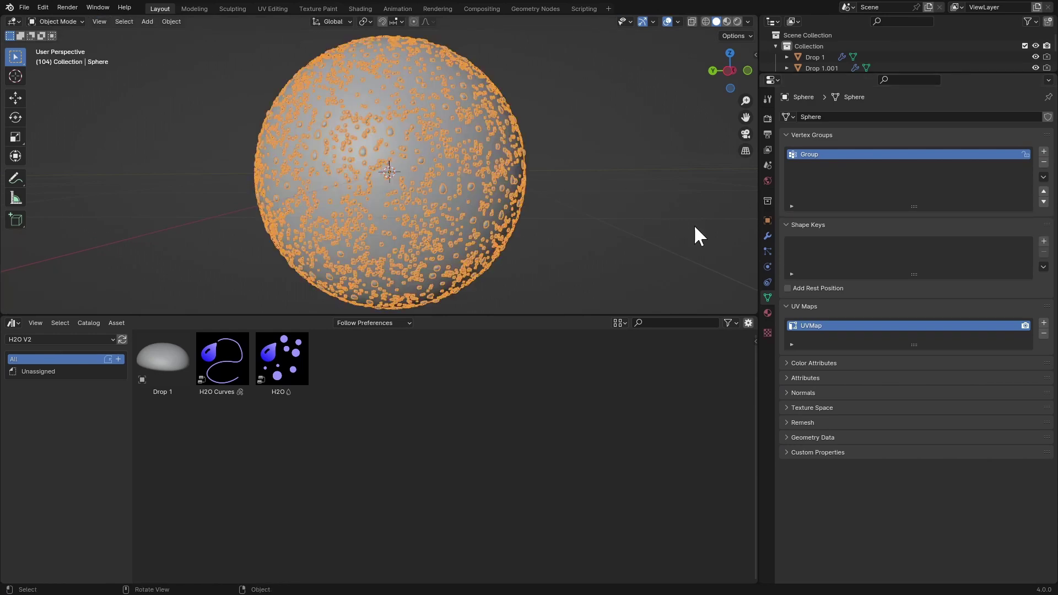
Link the Vertex Group setting in the H2O modifier's universal settings to the vertex group named Group.
left_click(768, 236)
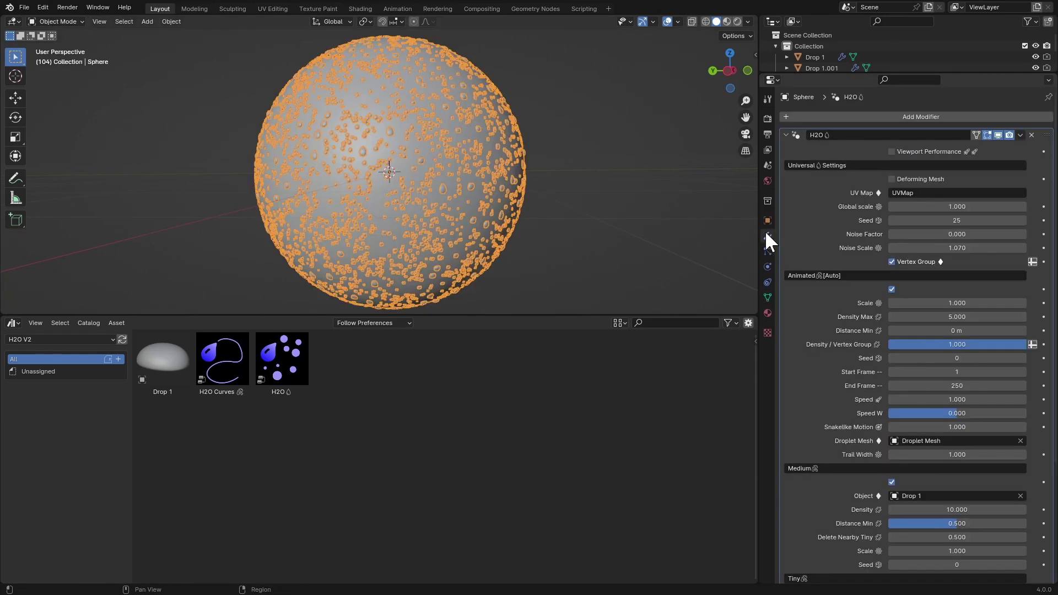
left_click(1032, 262)
left_click(985, 262)
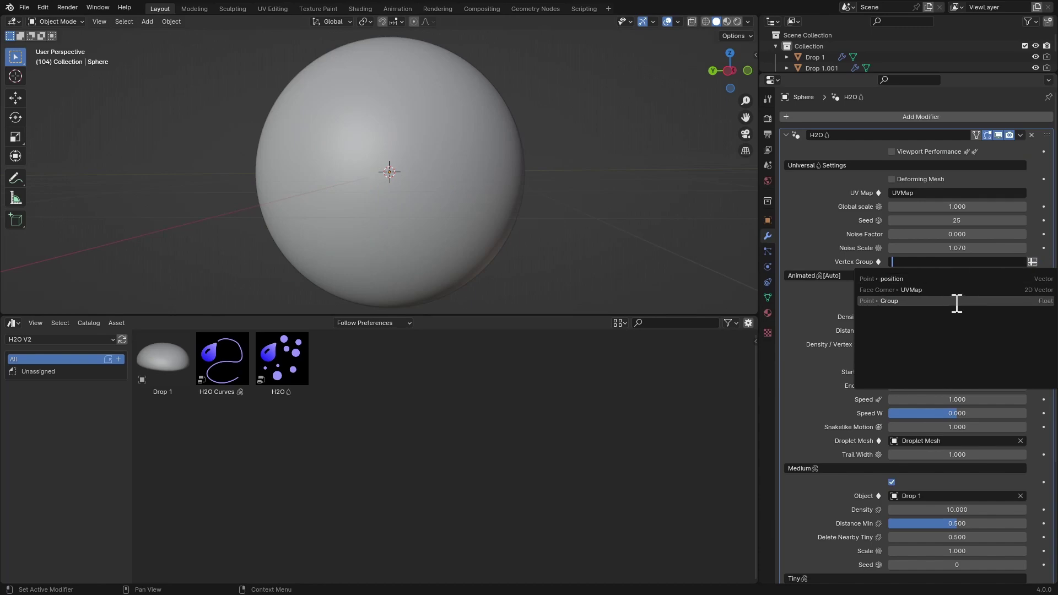
left_click(874, 301)
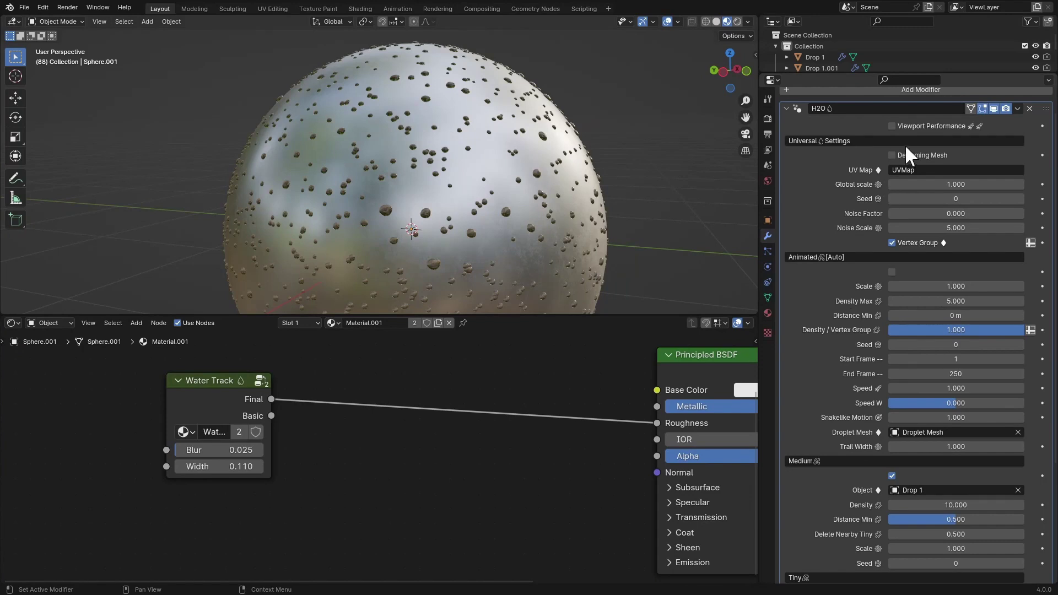
Examine the H2O modifier's universal settings and the switch that enables the Animated [Auto] droplets.
scroll(905, 145, "down", 7)
scroll(830, 449, "up", 8)
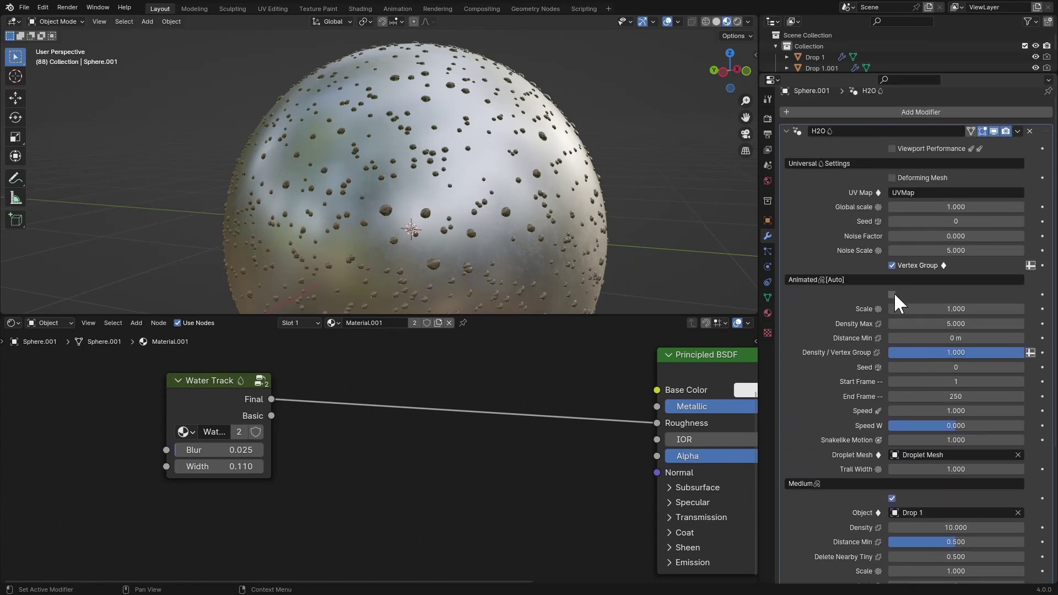
scroll(899, 180, "up", 1)
left_click(921, 200)
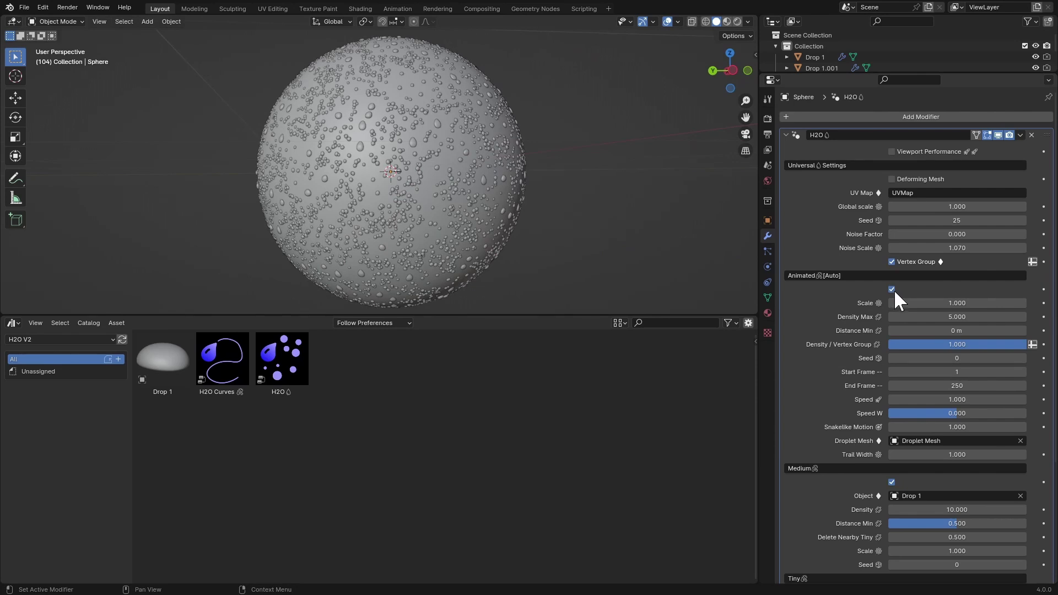
left_click(892, 289)
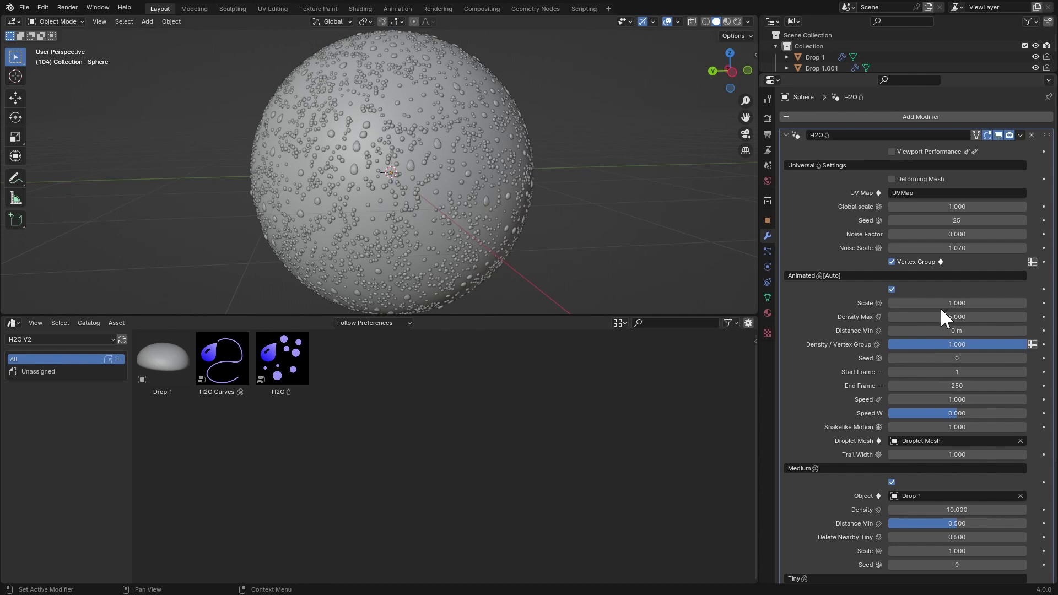
Go back to the first frame and check the sphere's selected vertex patch in Edit Mode, then deselect the sphere in Object Mode.
scroll(942, 310, "down", 2)
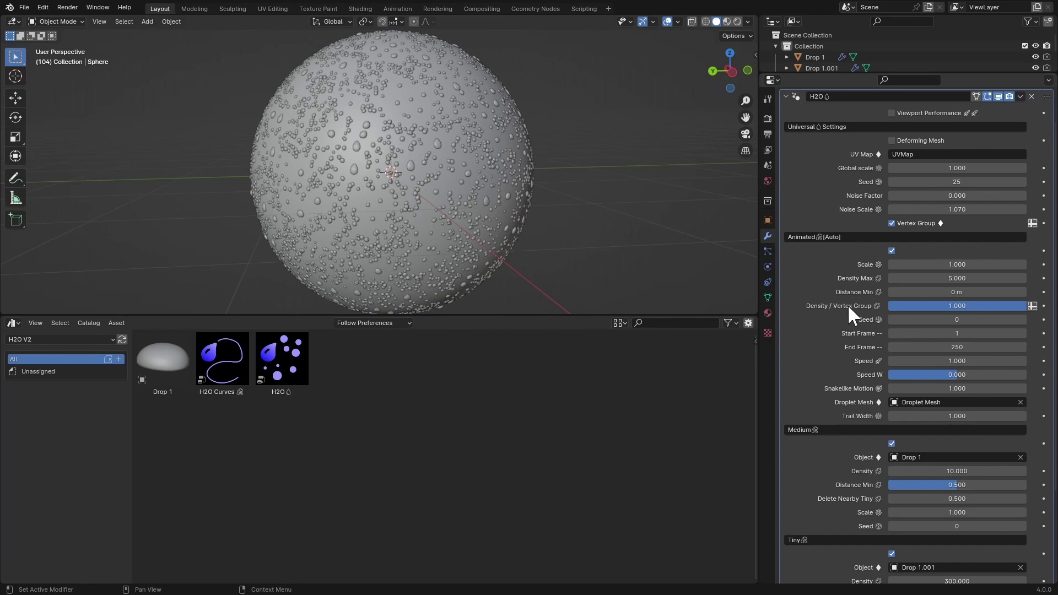
key("shift+Left")
left_click_drag(926, 302, 955, 313)
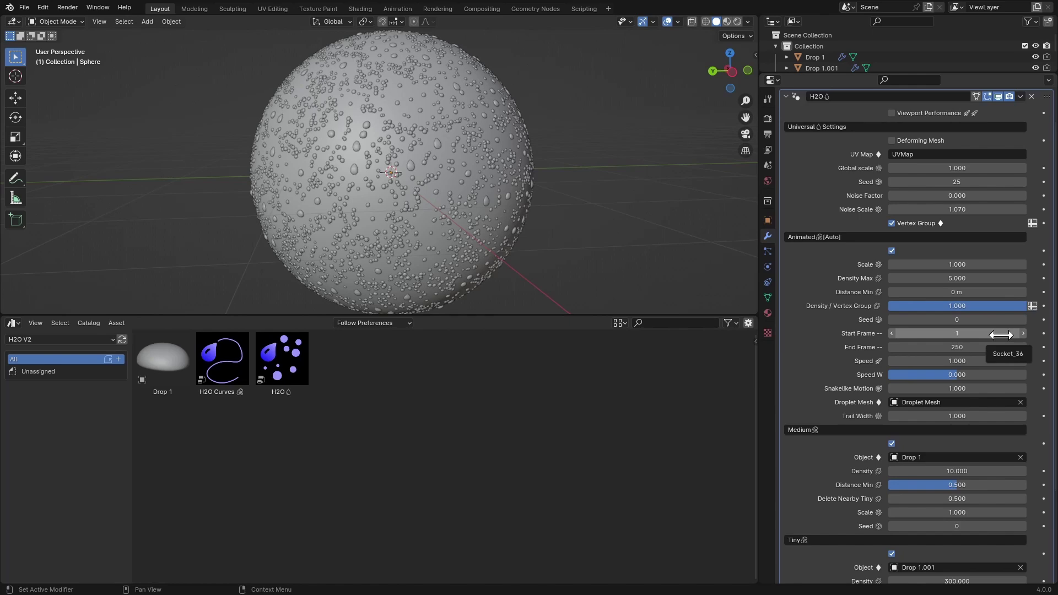
left_click(386, 170)
key("Tab")
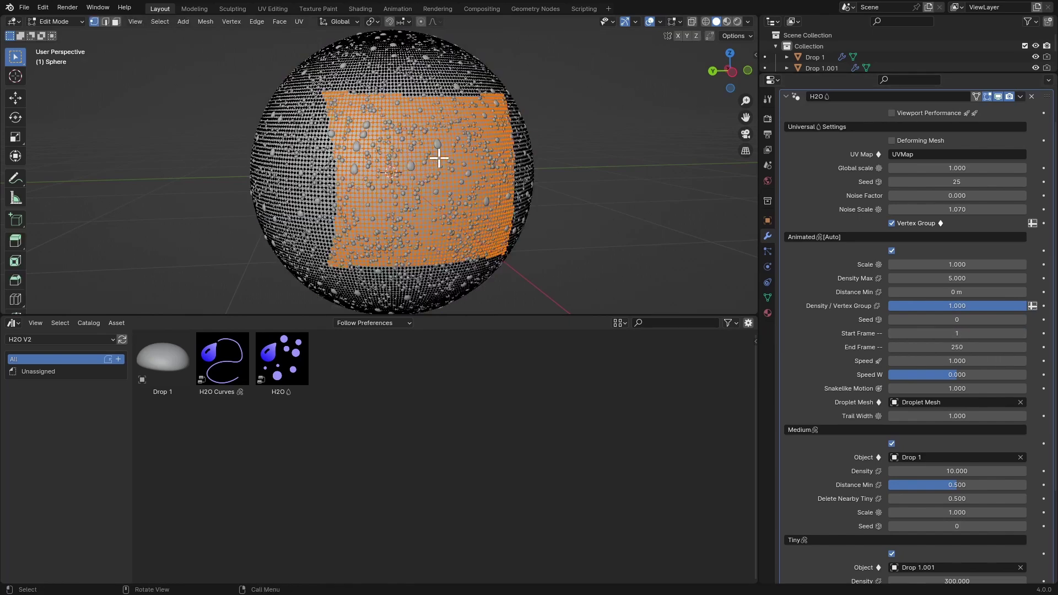
key("Tab")
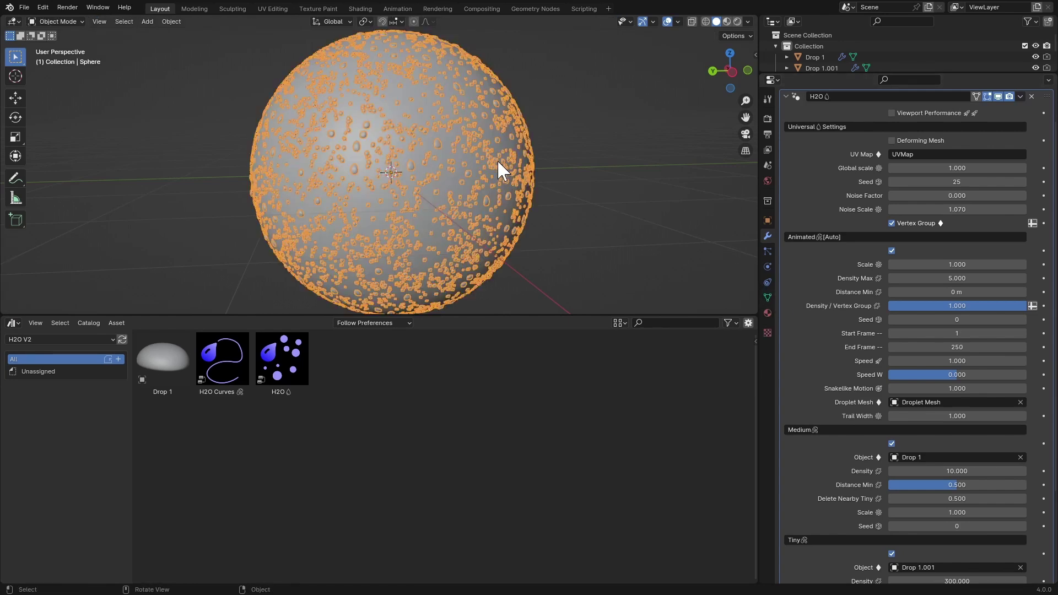
left_click(564, 170)
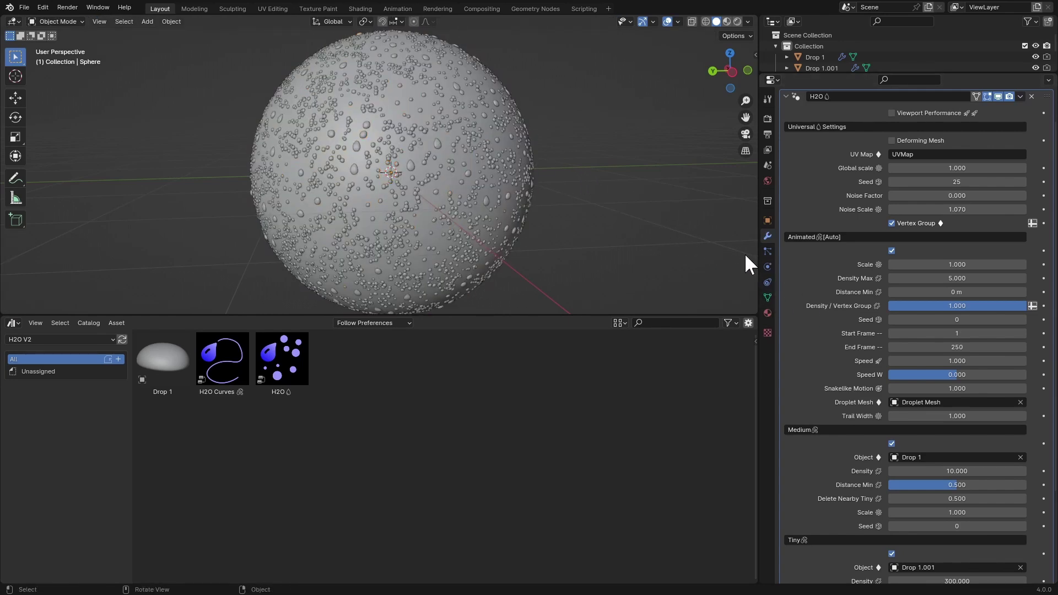
Control the Animated droplets' density with the vertex group Group and set Density Max to 500.
left_click(1033, 306)
left_click(935, 306)
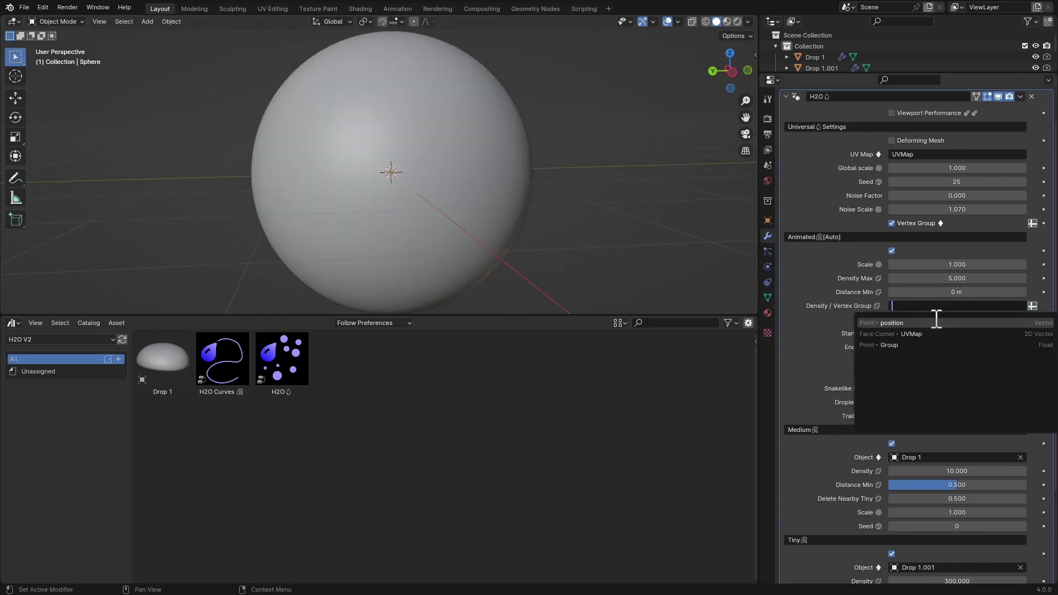
left_click(900, 346)
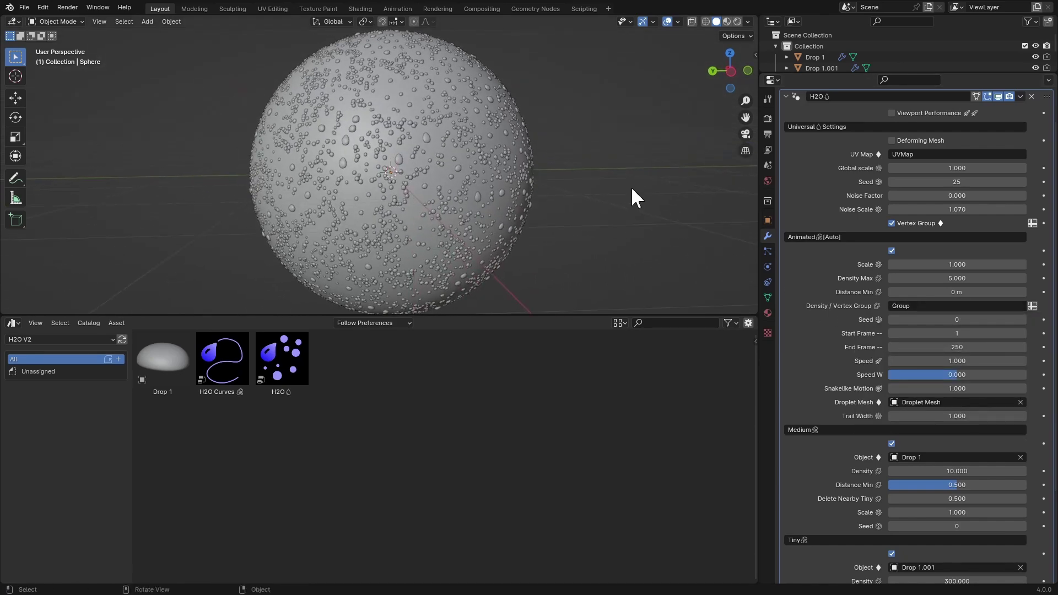
double_click(932, 278)
type("500")
key("Return")
middle_click_drag(402, 137, 417, 140)
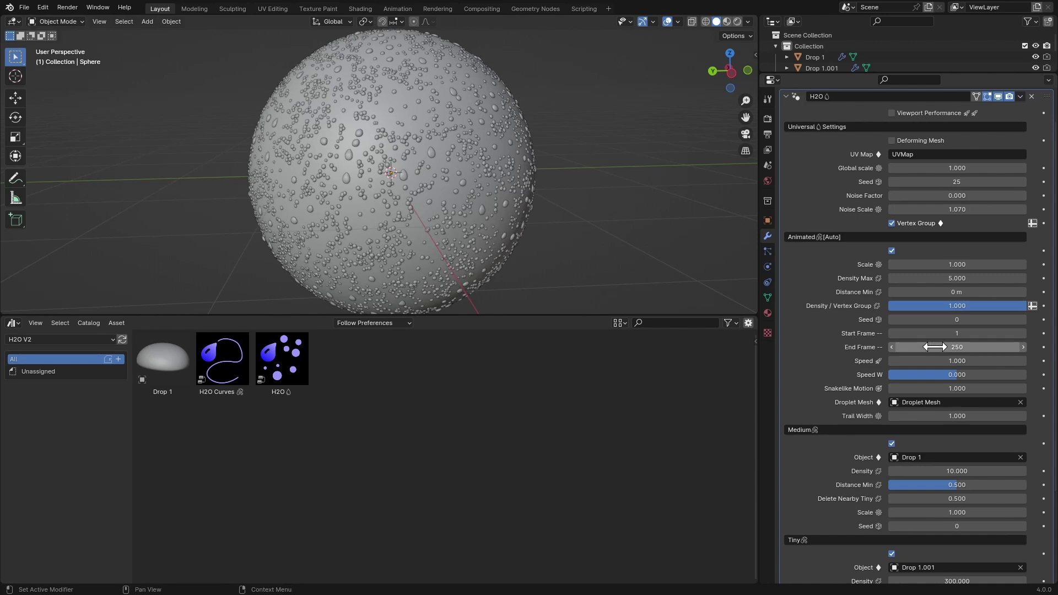
Examine the Animated [Auto] frame, speed, motion and trail settings, and view the droplets in Material Preview shading.
scroll(928, 351, "down", 3)
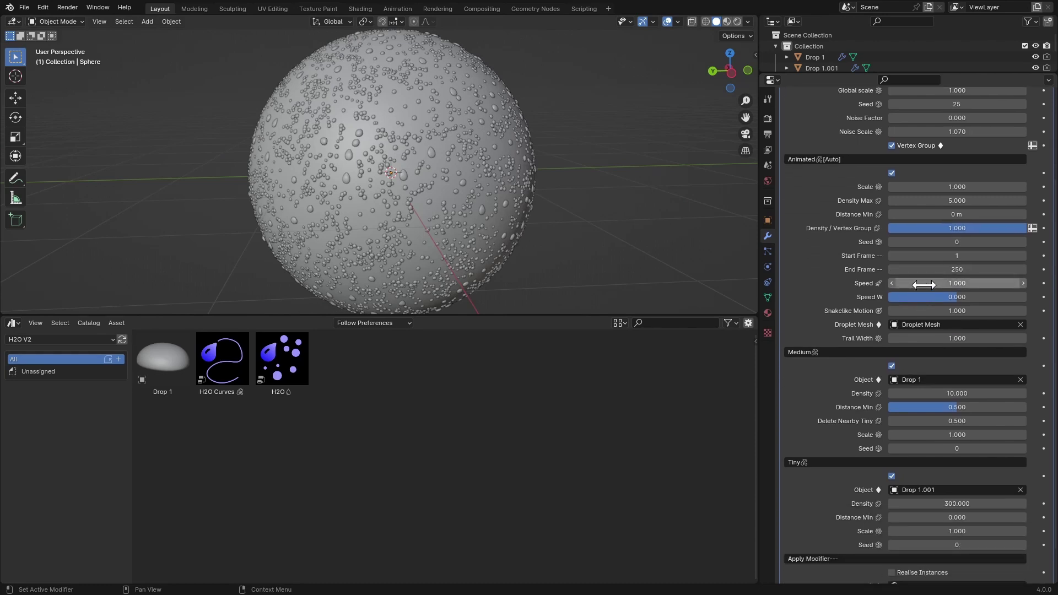
scroll(923, 287, "down", 1)
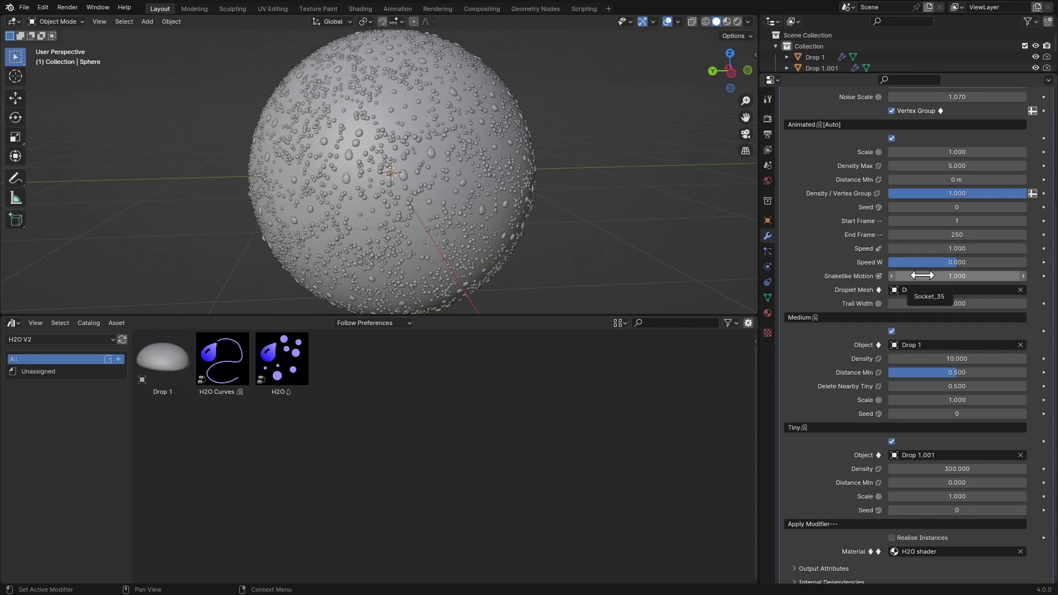
scroll(923, 279, "down", 1)
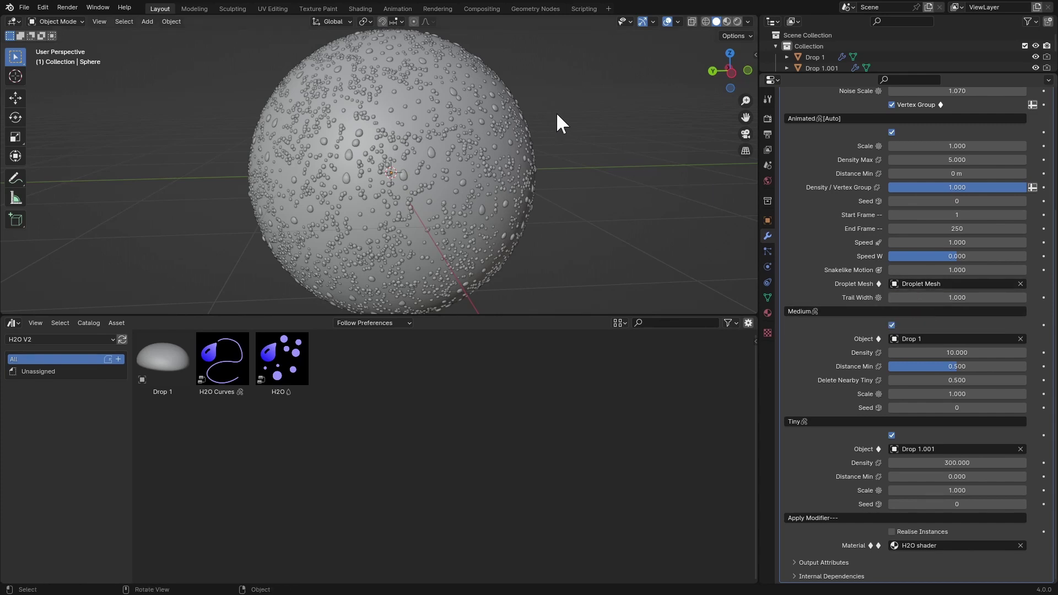
key("z")
left_click(580, 234)
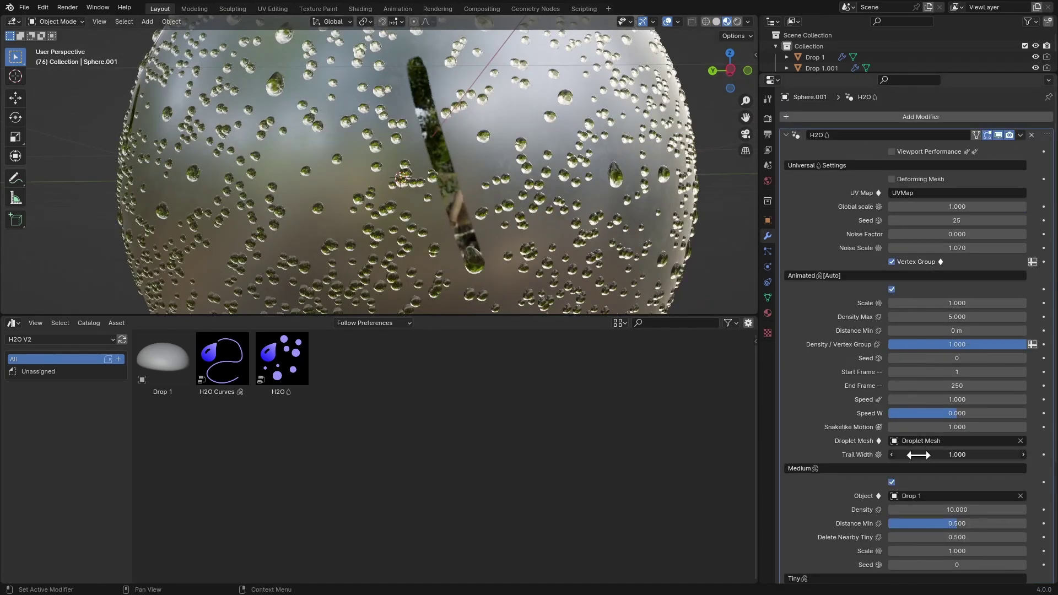
scroll(869, 351, "down", 2)
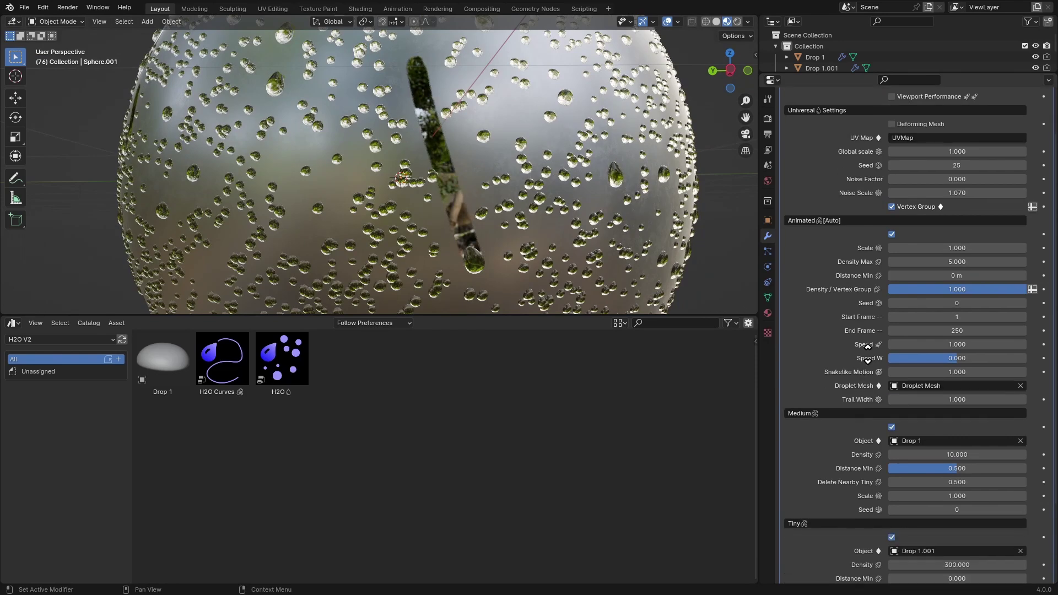
scroll(869, 353, "down", 4)
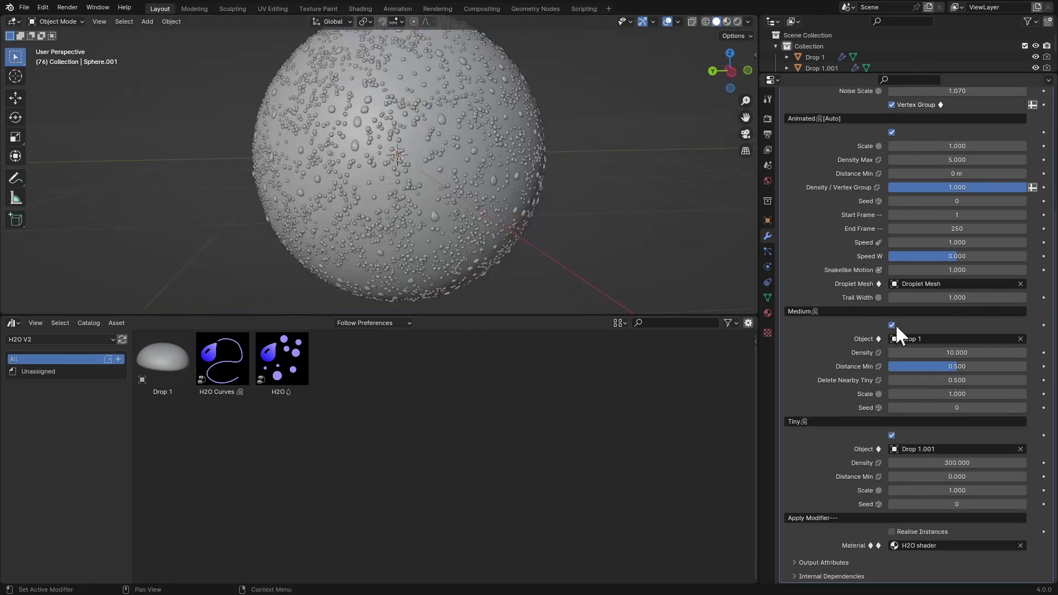
Toggle the Medium droplets to compare them, keep them enabled, and set their Scale to 1.160 and Density to 11.950.
left_click(897, 336)
left_click(890, 324)
left_click(892, 324)
left_click(894, 323)
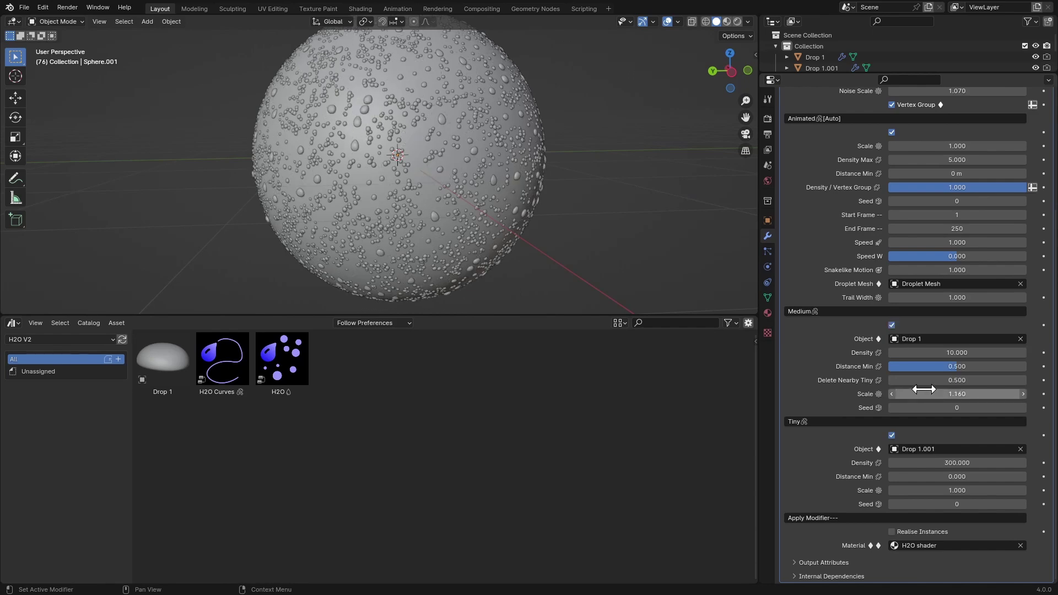
left_click_drag(927, 353, 1029, 371)
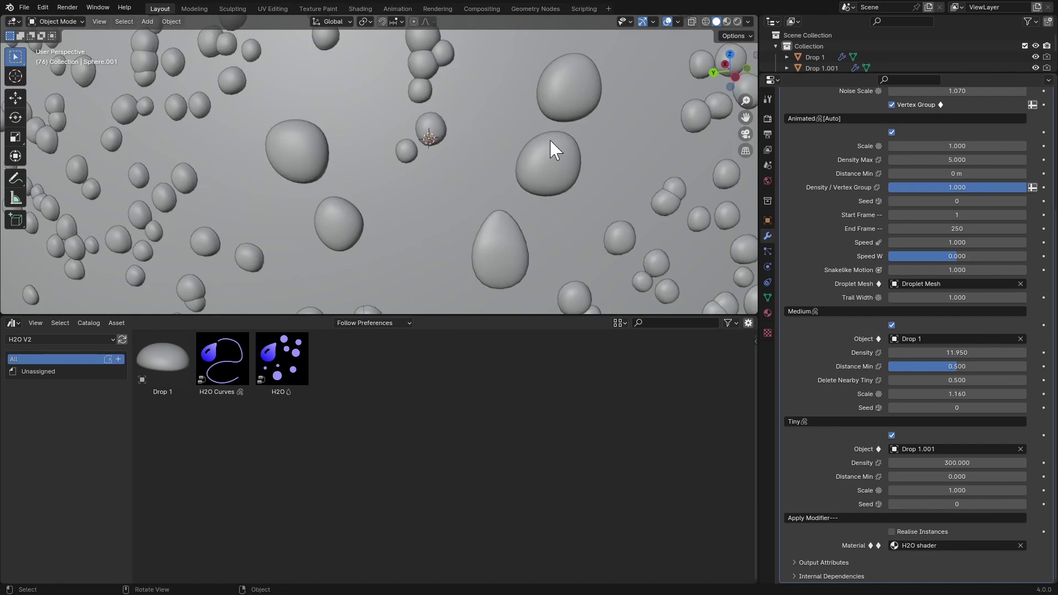
scroll(552, 149, "down", 8)
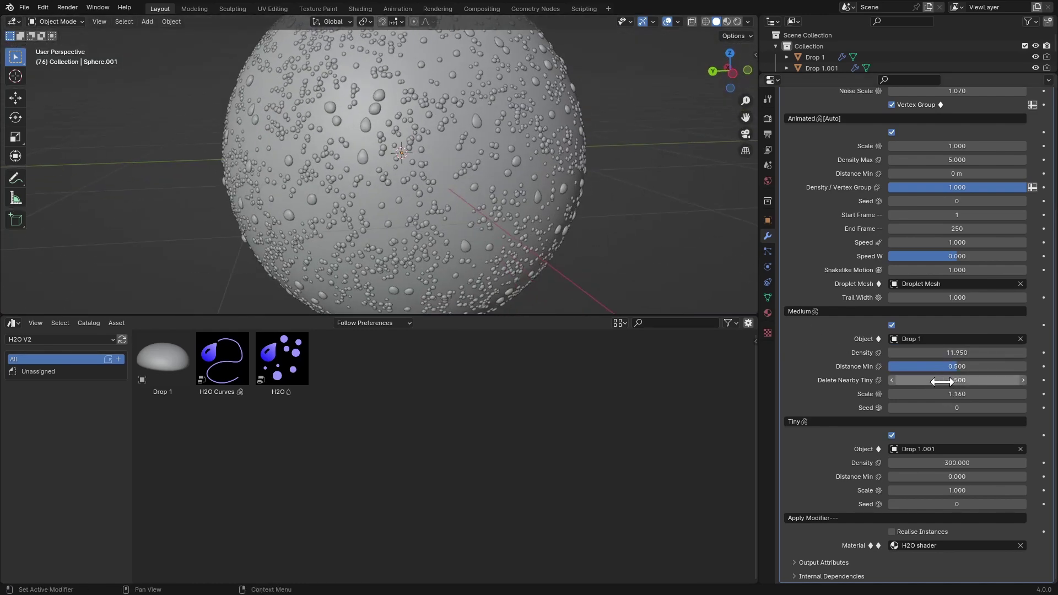
Set the Medium droplets' Delete Nearby Tiny to -0.150 and circle one medium droplet near the sphere's centre with an annotation.
scroll(632, 171, "up", 3)
left_click_drag(904, 385, 889, 389)
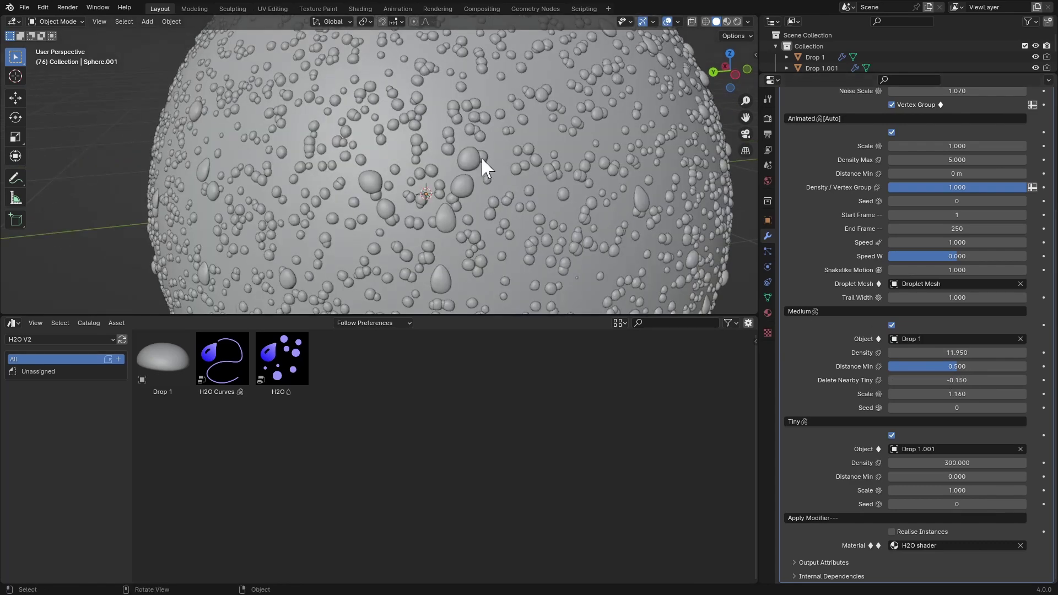
left_click(16, 178)
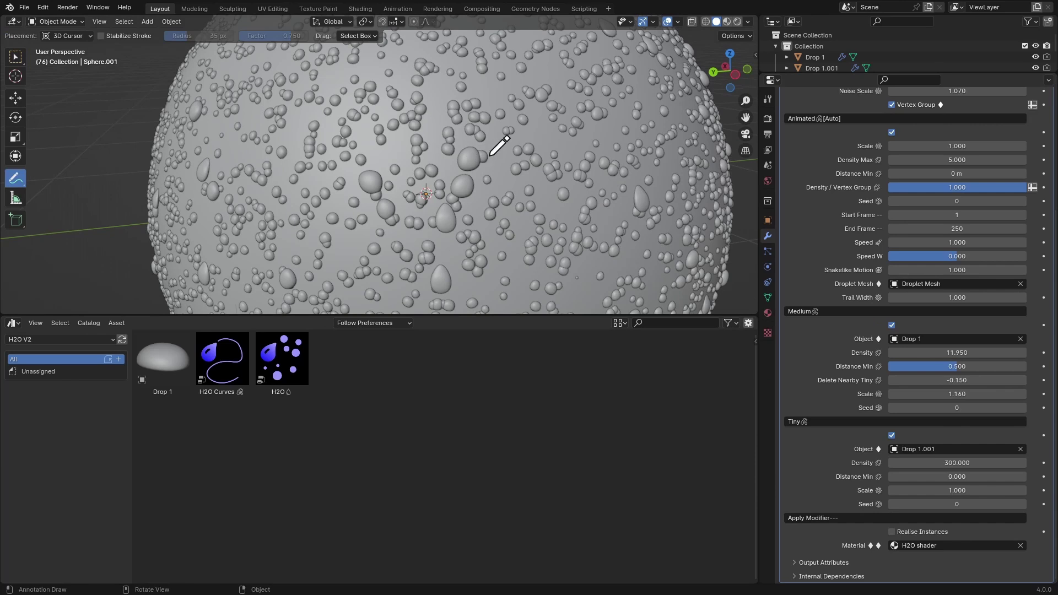
mouse_move(466, 169)
left_mouse_down()
mouse_move(524, 150)
mouse_move(466, 156)
left_mouse_up()
Set the Medium droplets' Delete Nearby Tiny to 0.300, return to the Select Box tool, and reset their Scale to 1.000.
left_click_drag(926, 381, 953, 387)
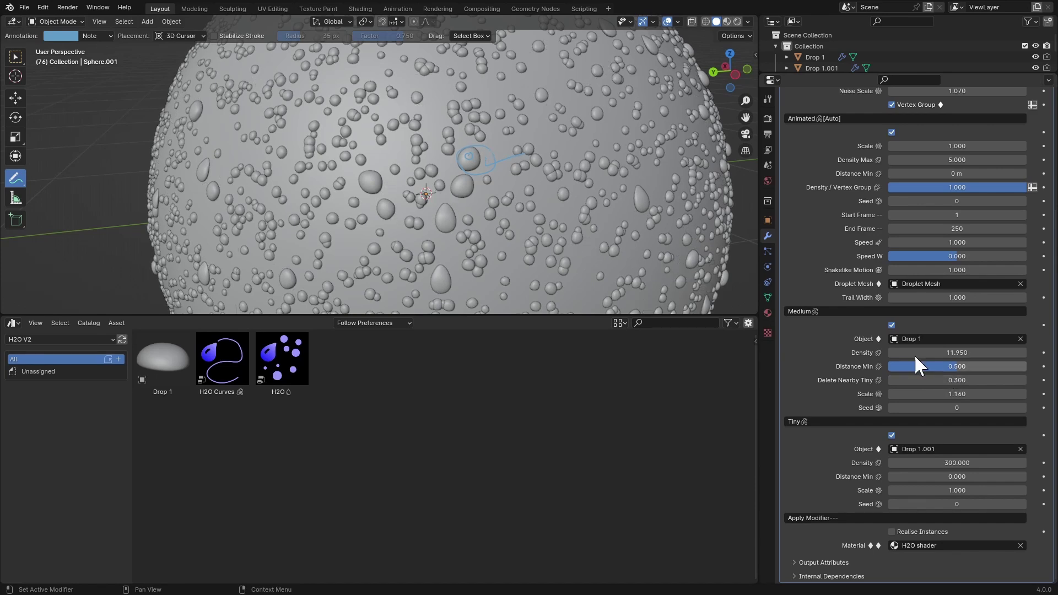
left_click(14, 56)
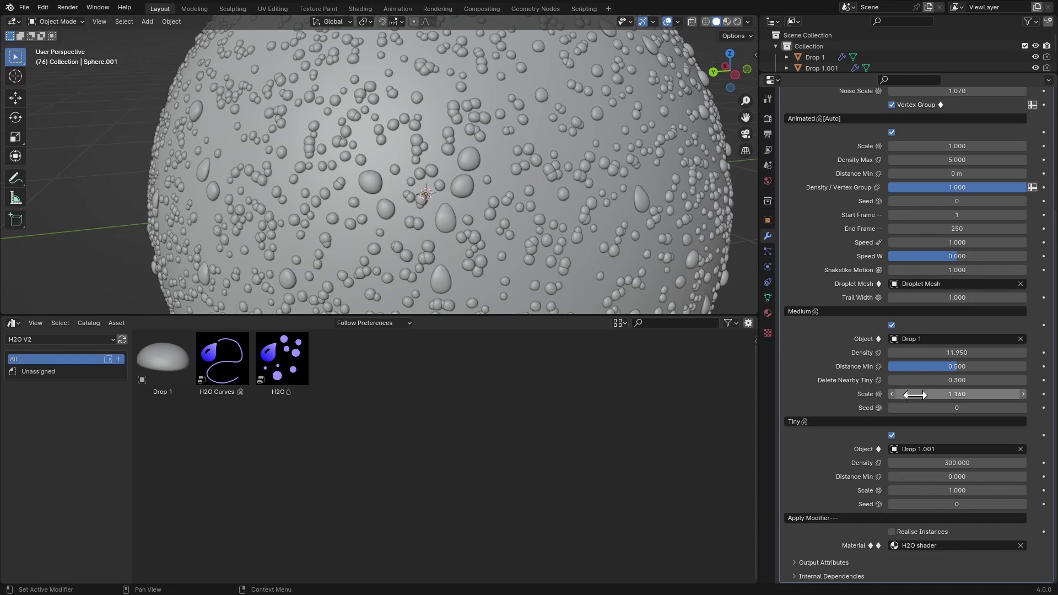
key("BackSpace")
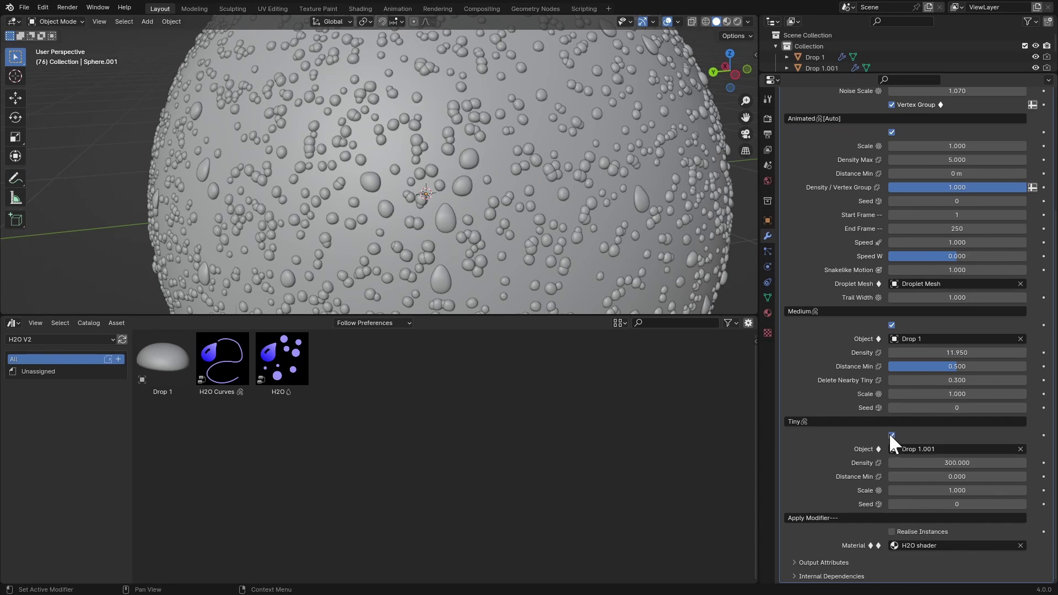
Toggle the Tiny droplets off and on again, and set their Distance Min to 0.601.
left_click(892, 436)
left_click(892, 436)
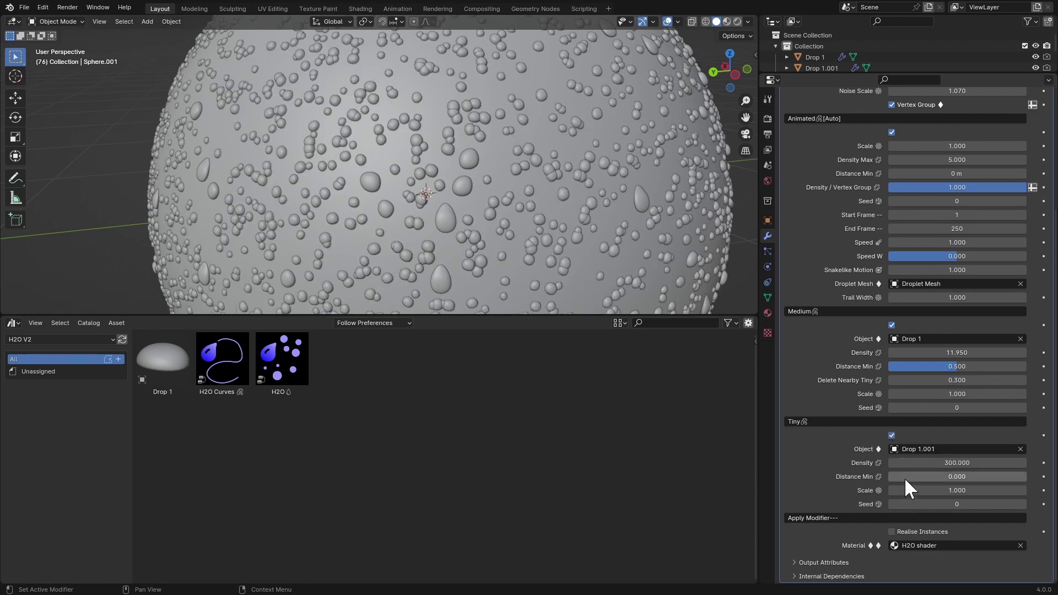
left_click_drag(902, 476, 990, 478)
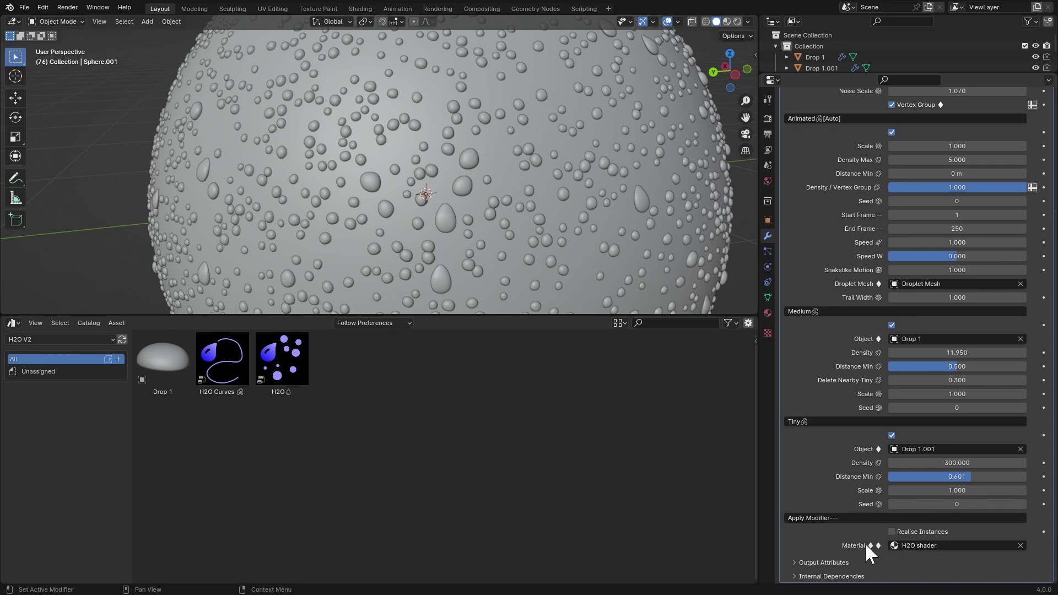
Place the Drop 1 asset in the scene beside the sphere.
scroll(886, 444, "up", 1)
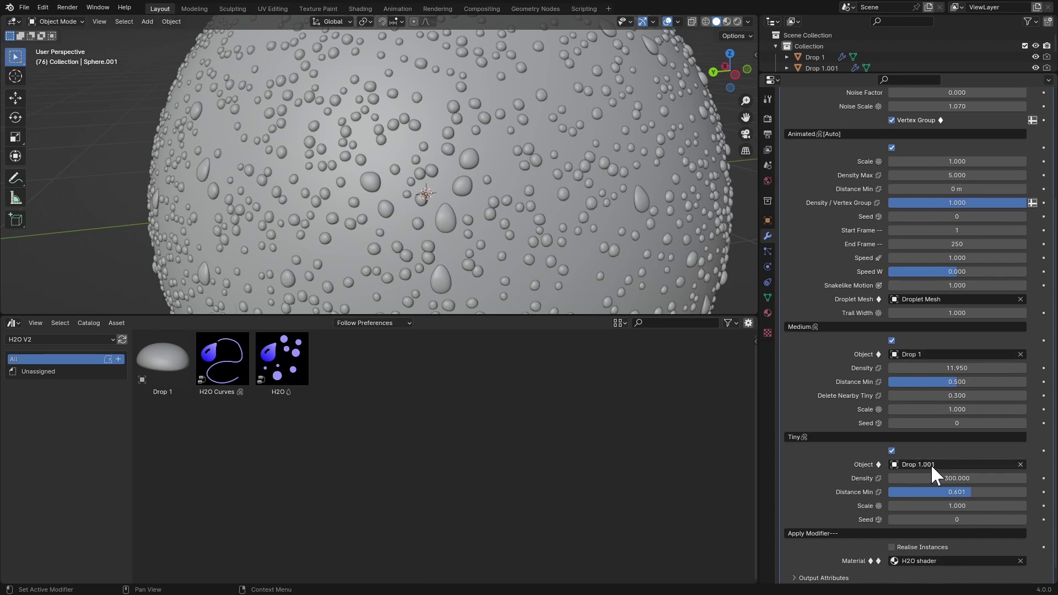
scroll(922, 388, "up", 5)
scroll(445, 187, "down", 6)
middle_click_drag(445, 187, 264, 197)
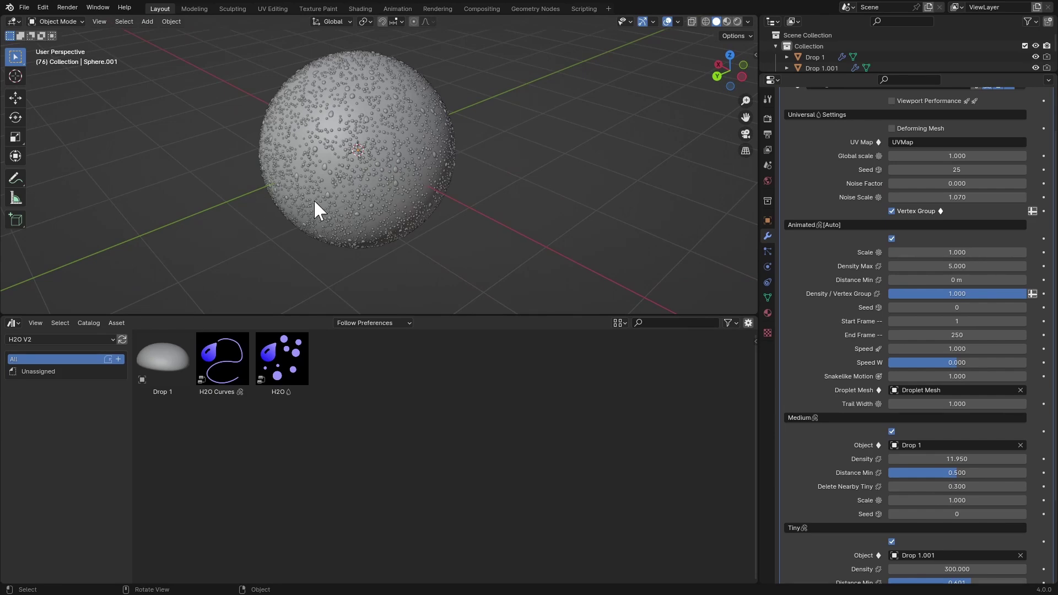
left_click_drag(157, 361, 514, 230)
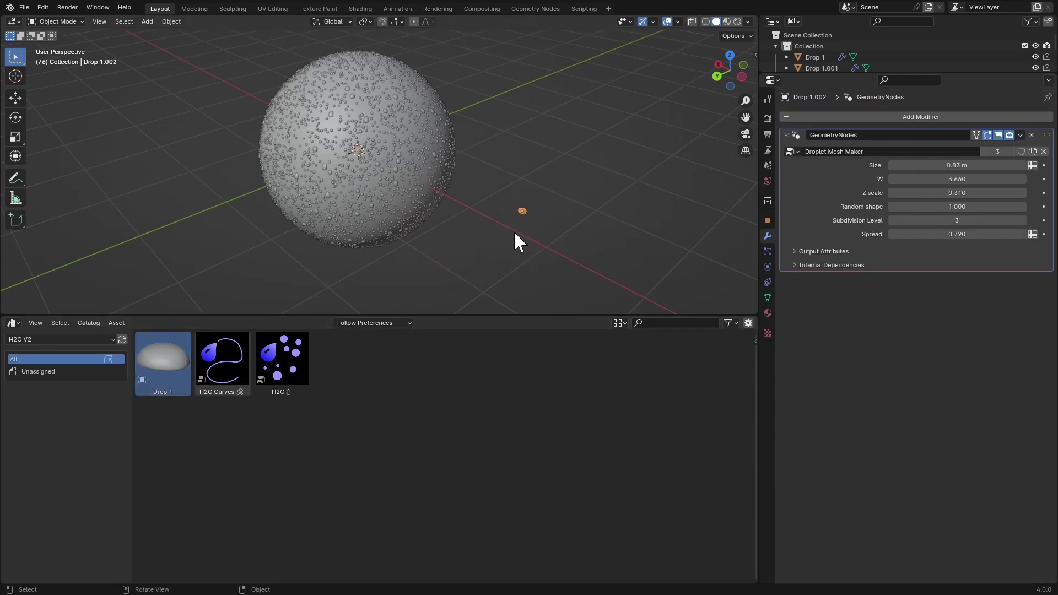
Inspect the placed Drop 1 mesh up close, try a different W value in its Droplet Mesh Maker modifier, and undo it.
left_click(540, 190)
middle_click_drag(543, 205, 469, 193, "ctrl")
middle_click_drag(468, 193, 425, 138, "ctrl")
left_click(420, 254)
middle_click_drag(424, 248, 465, 200, "shift")
scroll(458, 213, "up", 3)
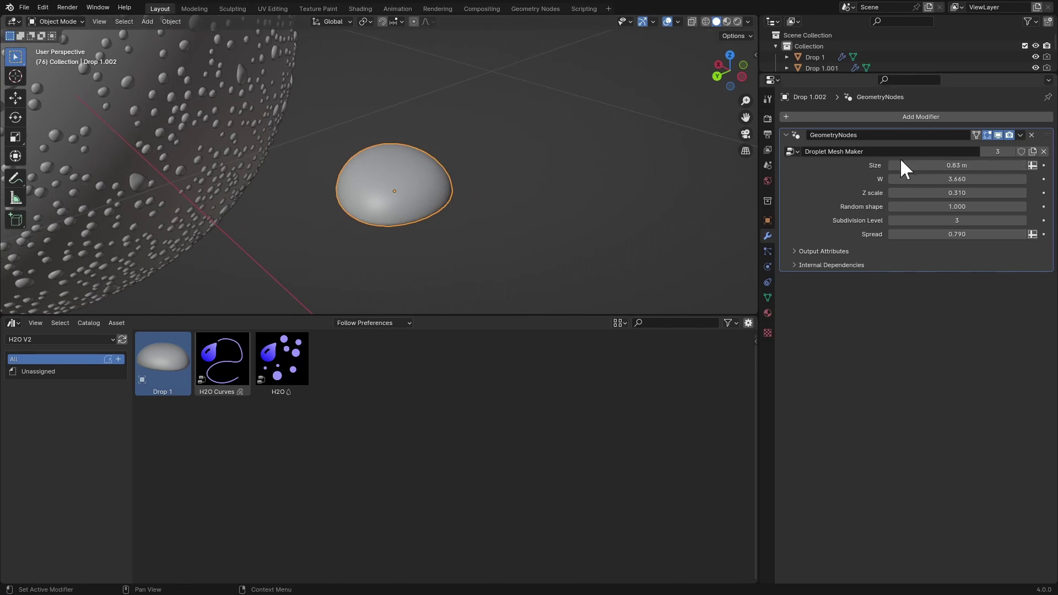
mouse_move(927, 180)
left_mouse_down()
mouse_move(960, 193)
mouse_move(947, 170)
mouse_move(924, 168)
mouse_move(940, 167)
mouse_move(940, 193)
mouse_move(912, 193)
mouse_move(927, 199)
left_mouse_up()
key("ctrl+z")
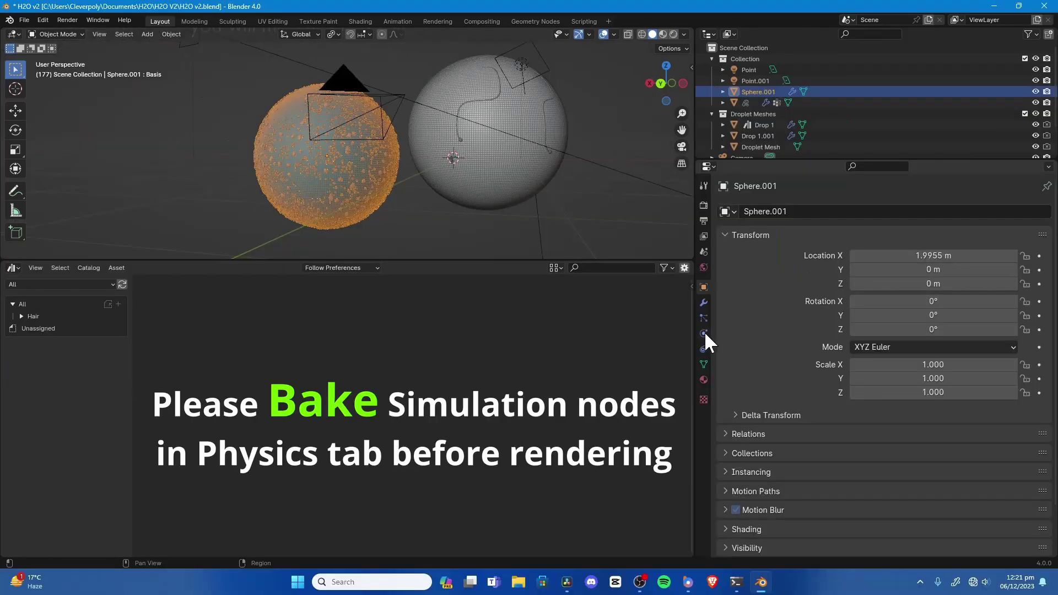
Open the physics properties of the droplet-covered sphere, where the simulation nodes are baked.
left_click(705, 333)
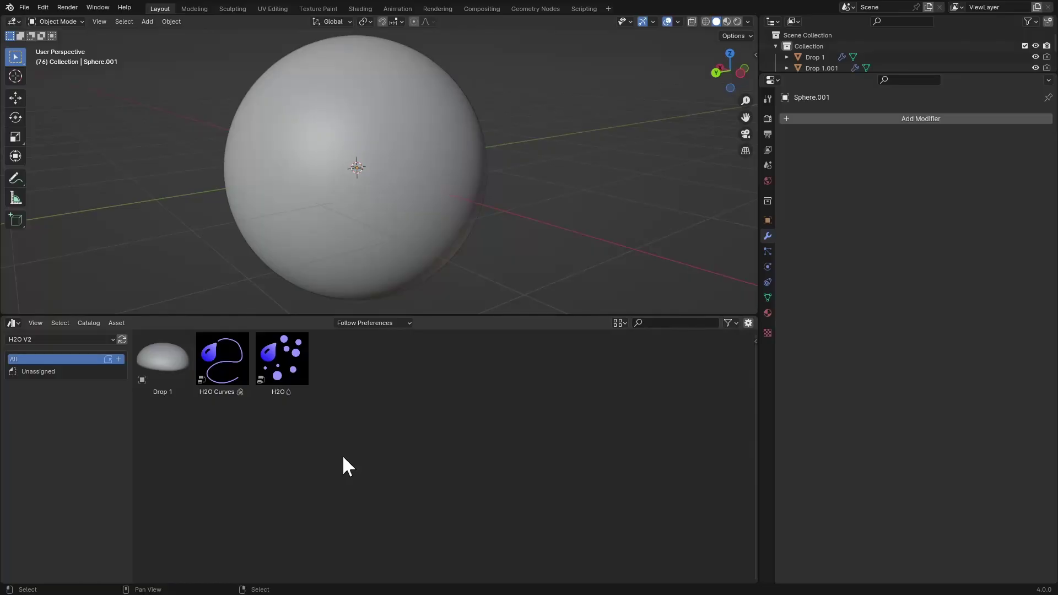
Apply the H2O Curves asset to the bare sphere.
left_click_drag(227, 360, 300, 150)
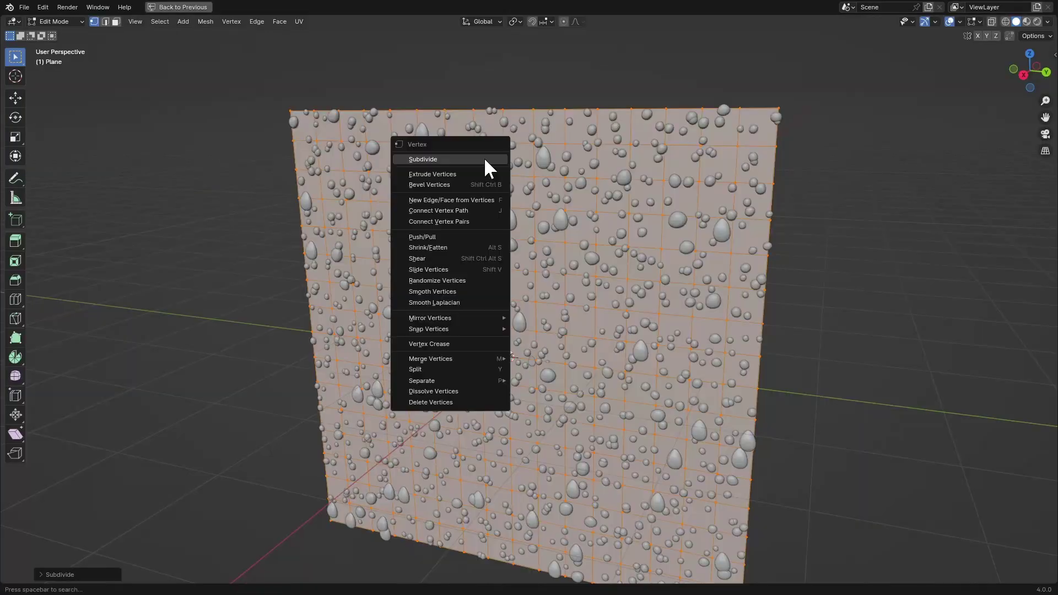
Subdivide the droplet-covered plane's mesh, then change the viewport shading and play the animation.
left_click(483, 158)
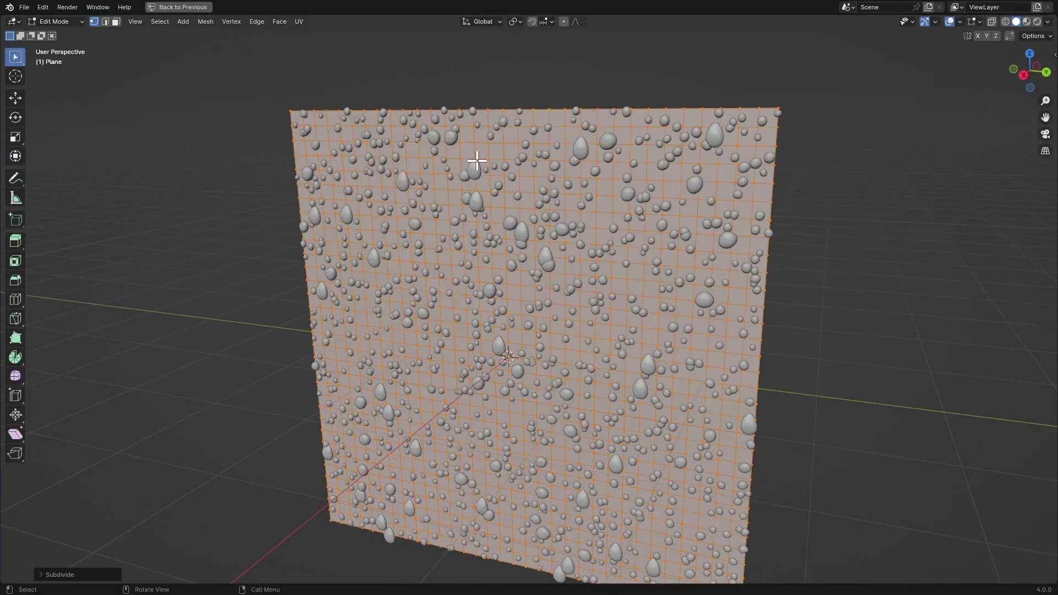
right_click(498, 165)
left_click(491, 161)
middle_click_drag(498, 165, 537, 218)
key("z")
left_click(558, 286)
left_click(504, 159)
mouse_move(503, 159)
middle_mouse_down("shift")
mouse_move(507, 130)
mouse_move(480, 128)
middle_mouse_up("shift")
key("space")
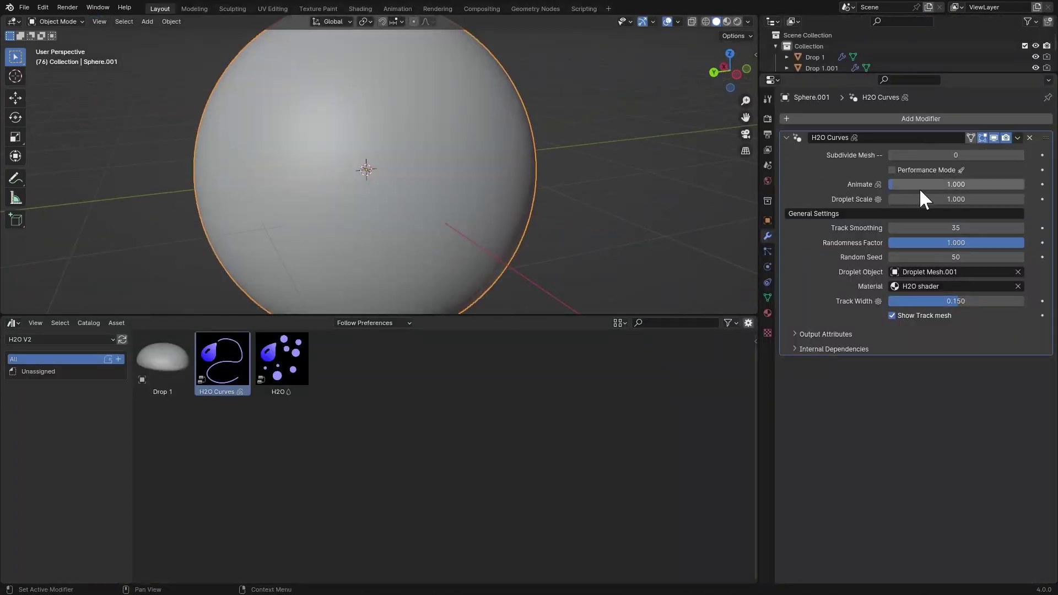
Open the H2O Curves node tree and examine the attribute names used by its two Named Attribute nodes.
scroll(669, 150, "down", 2)
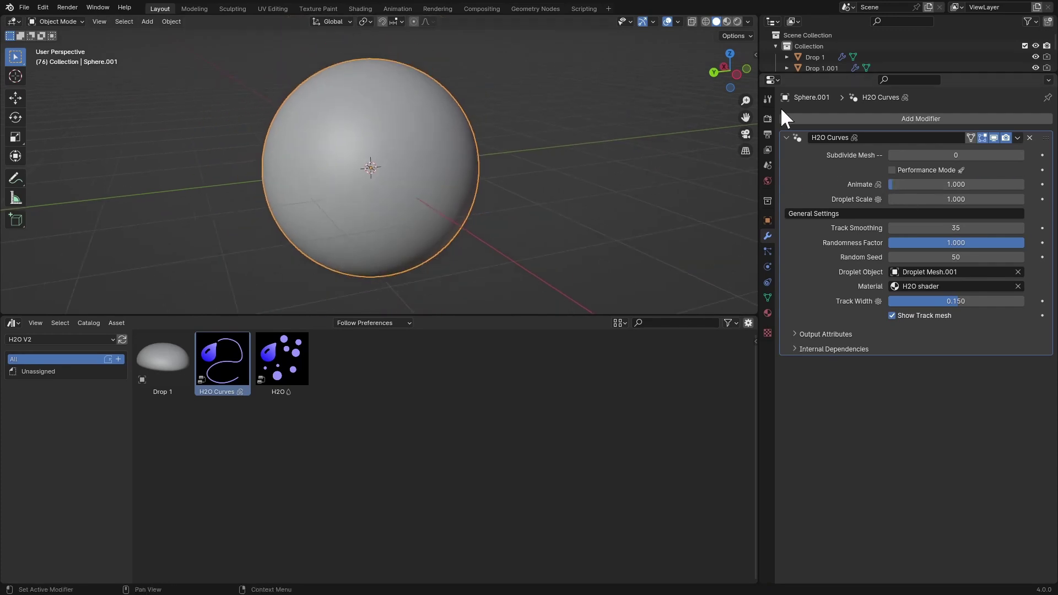
left_click(768, 297)
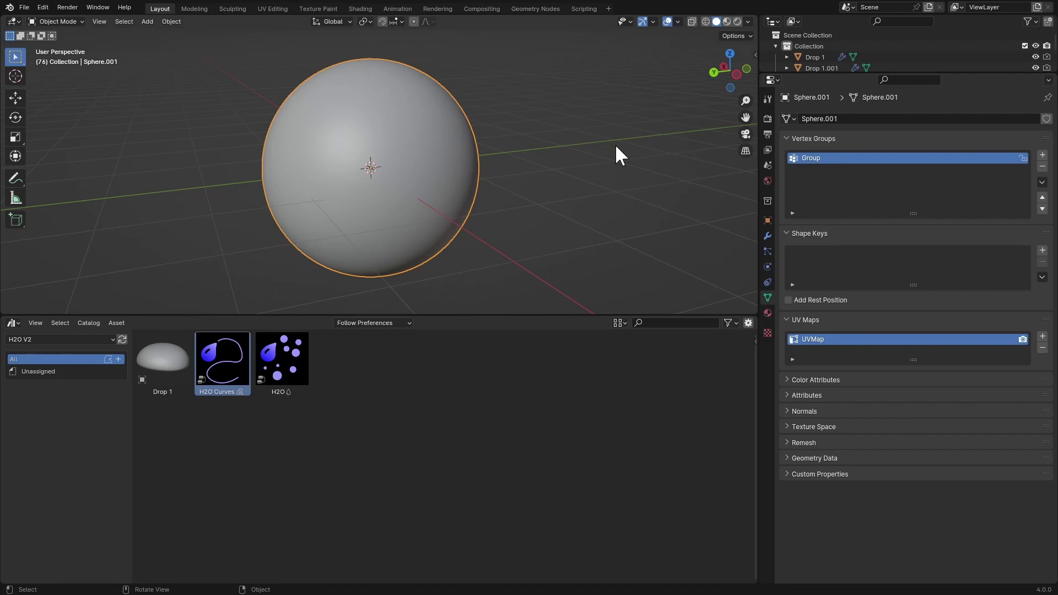
left_click(13, 322)
left_click(375, 389)
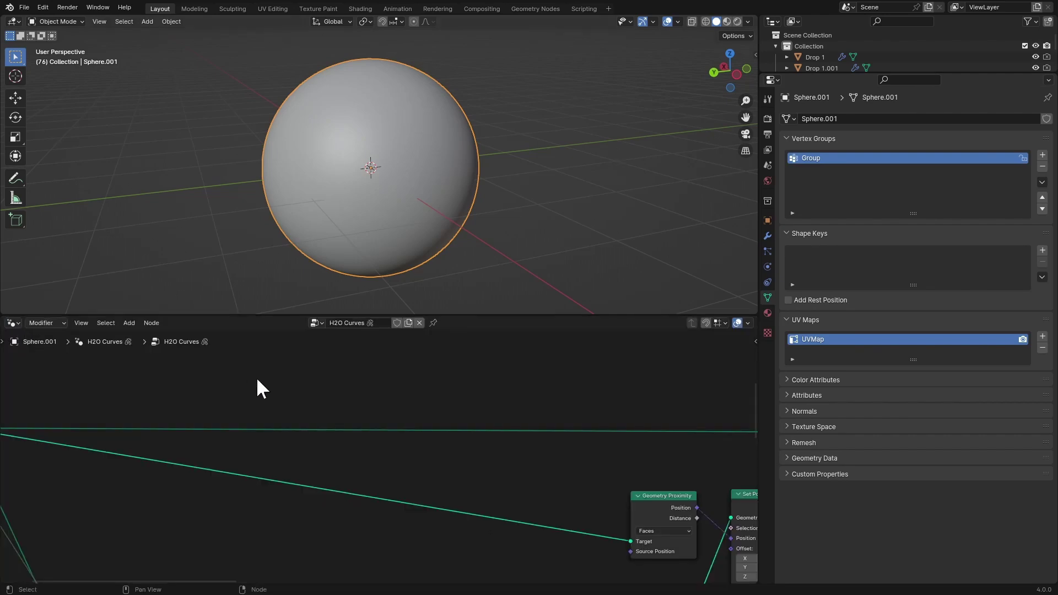
key("ctrl+space")
scroll(360, 530, "down", 4)
scroll(425, 354, "up", 7)
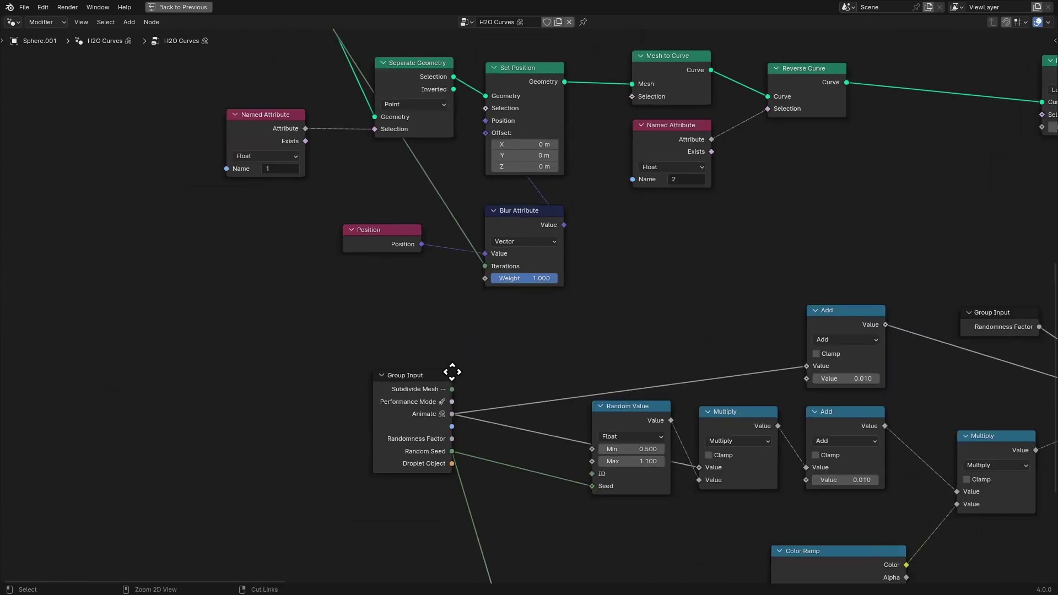
left_click_drag(450, 355, 442, 319)
scroll(528, 441, "up", 1)
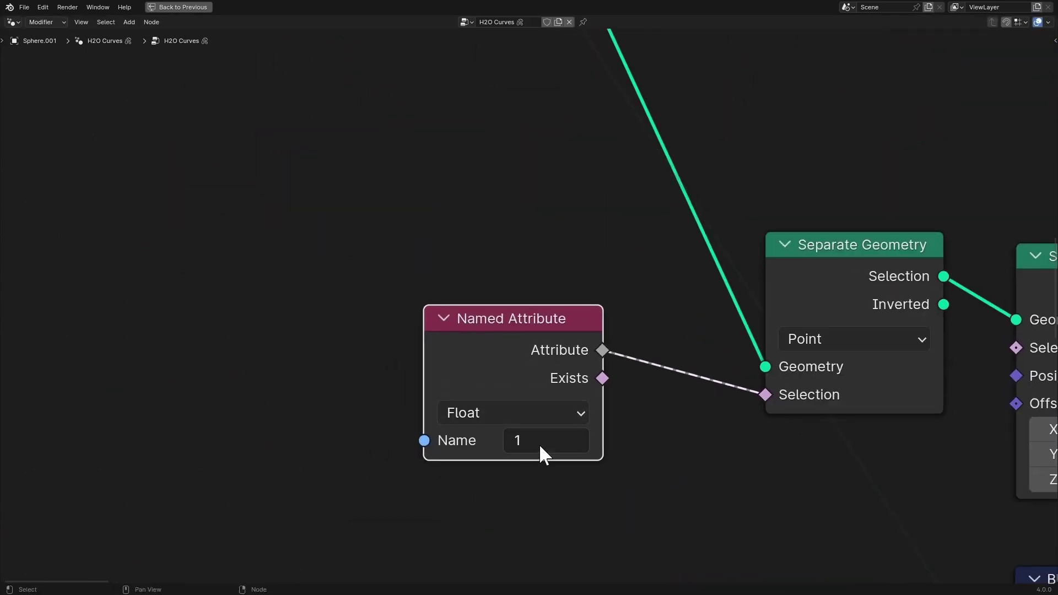
scroll(543, 454, "down", 6)
scroll(667, 274, "up", 7)
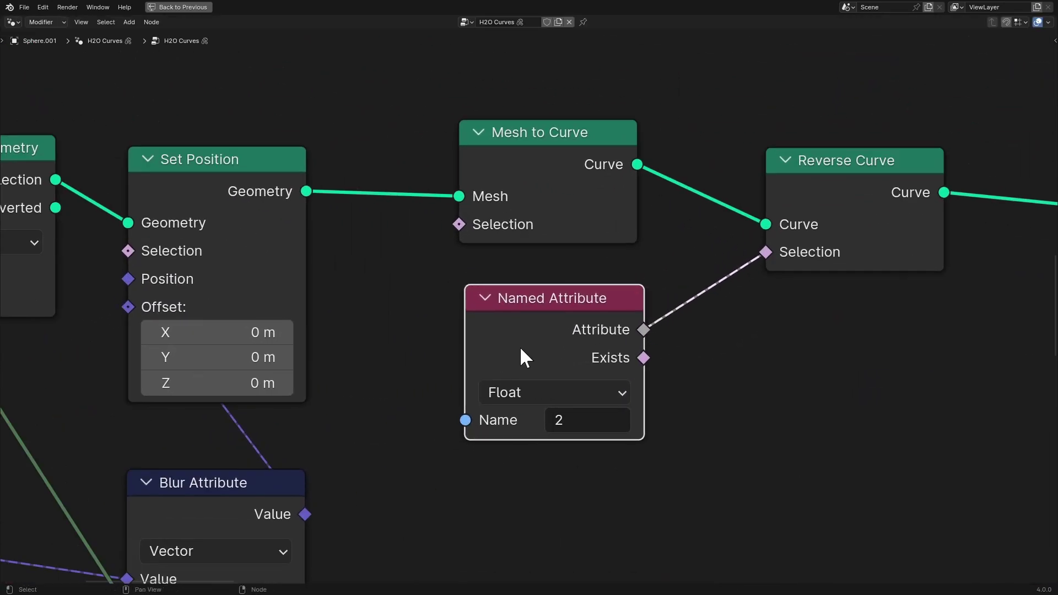
key("ctrl+space")
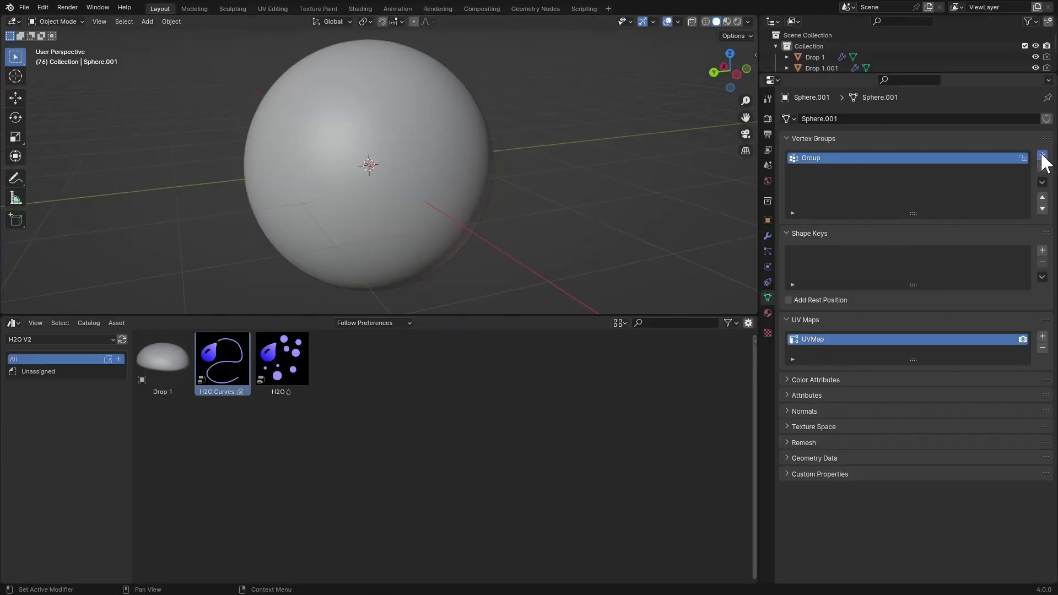
Add two vertex groups to the sphere and name them 1 and 2.
left_click(1042, 156)
double_click(816, 170)
type("1")
key("Return")
left_click(1042, 155)
double_click(846, 180)
type("2")
key("Return")
key("a")
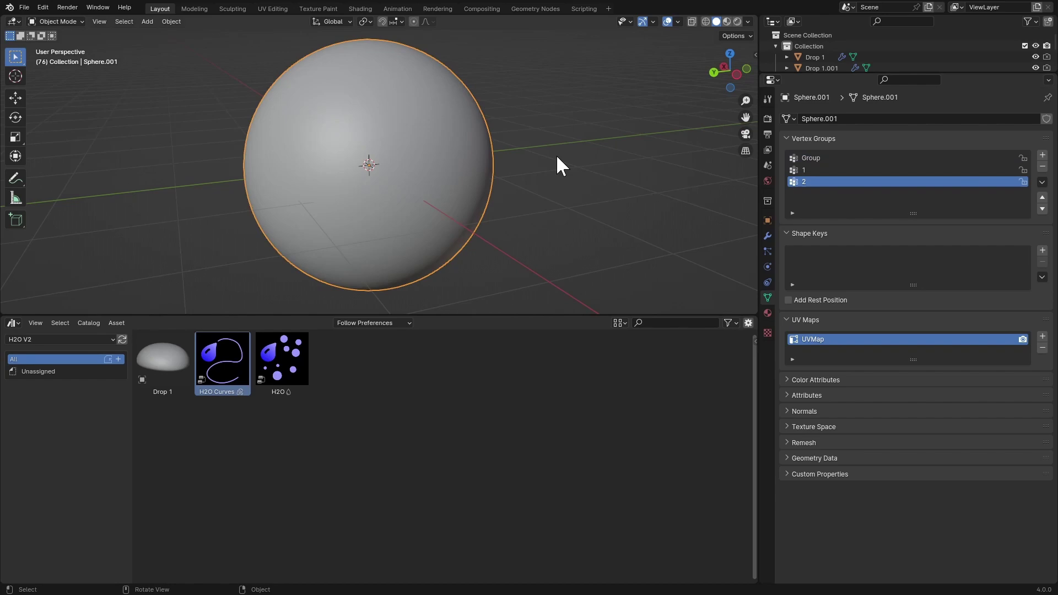
Enter Edit Mode and annotate an S-shaped guide line down the sphere's front, then return to the Select Box tool.
key("Tab")
middle_click_drag(397, 154, 369, 89)
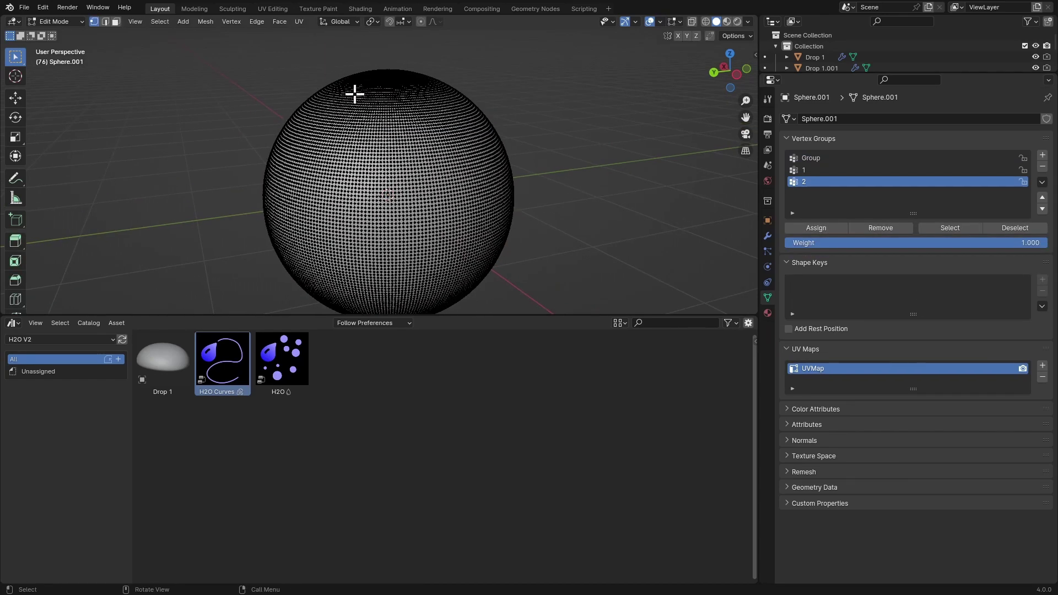
left_click(15, 179)
middle_click_drag(404, 113, 381, 74)
mouse_move(371, 91)
left_mouse_down()
mouse_move(391, 174)
mouse_move(377, 286)
left_mouse_up()
key("w")
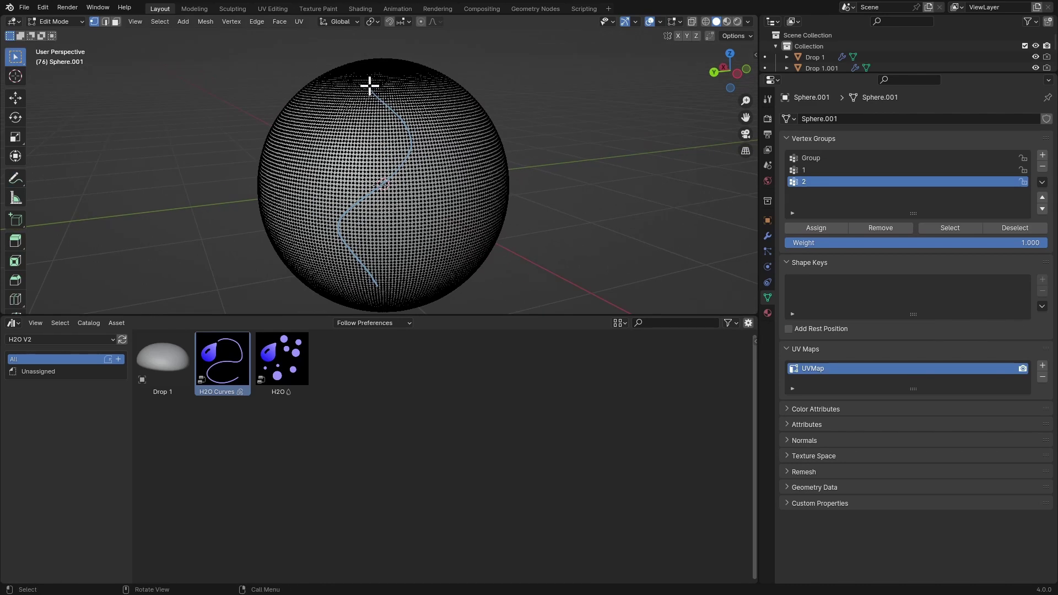
Select a stepped shortest path of vertices down the sphere near the guide line and assign it to vertex group 1.
left_click(408, 140, "ctrl")
left_click(346, 195, "ctrl")
left_click(389, 214, "ctrl")
middle_click_drag(357, 224, 396, 203, "shift")
left_click(385, 246, "ctrl")
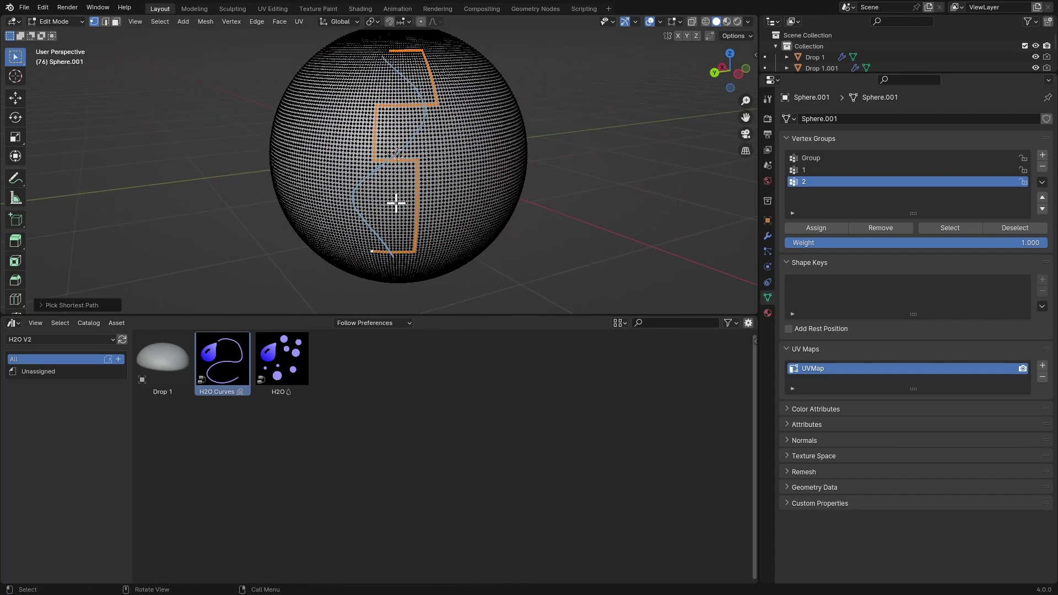
left_click(805, 170)
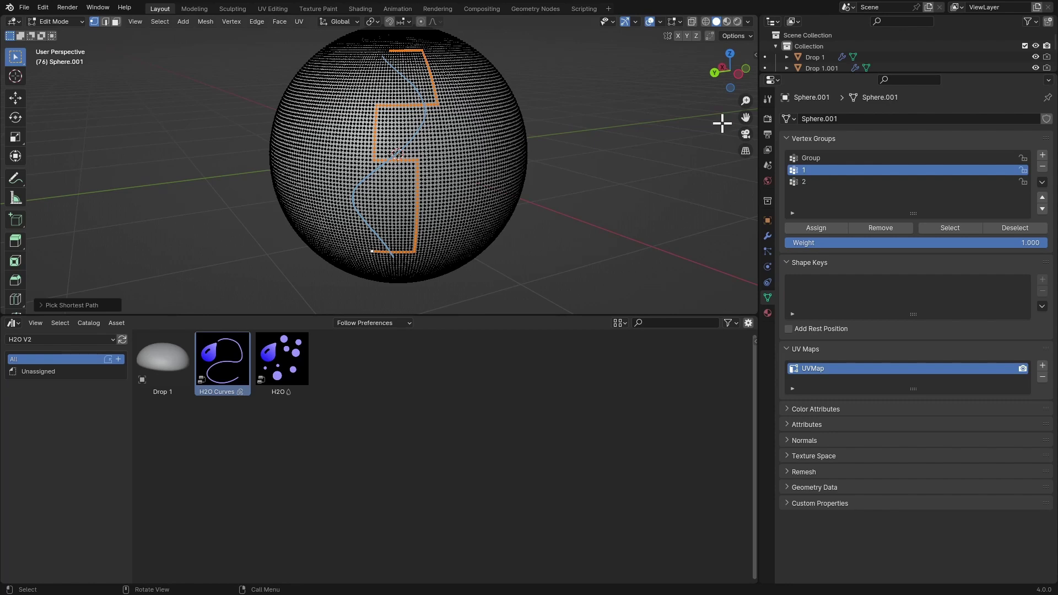
left_click(812, 226)
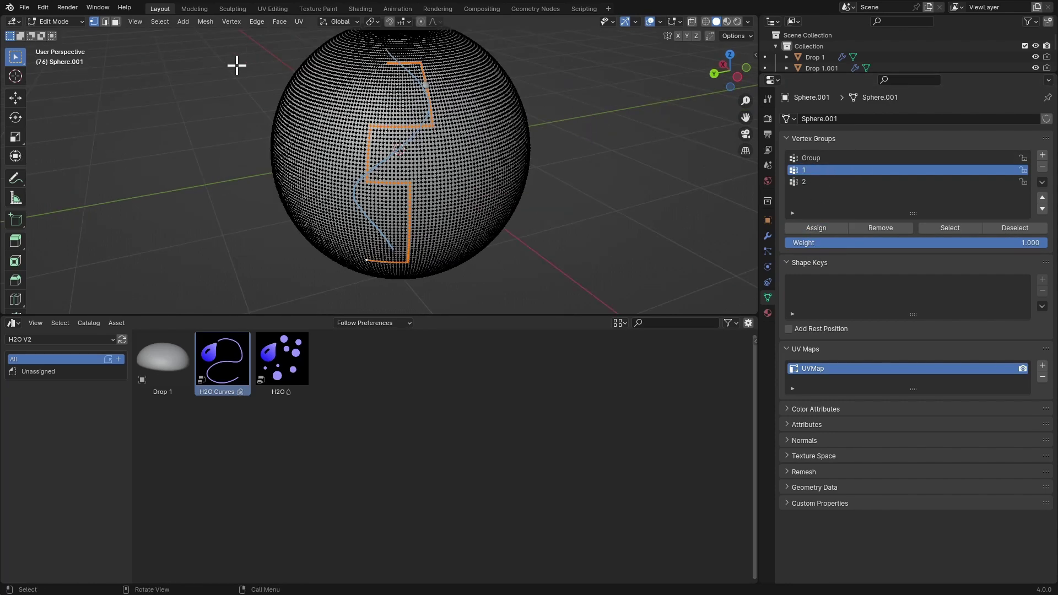
Return to Object Mode and set the H2O Curves modifier's Animate to 4.191 and Track Smoothing to 136.
key("Tab")
middle_click_drag(315, 112, 370, 113)
scroll(382, 91, "up", 3)
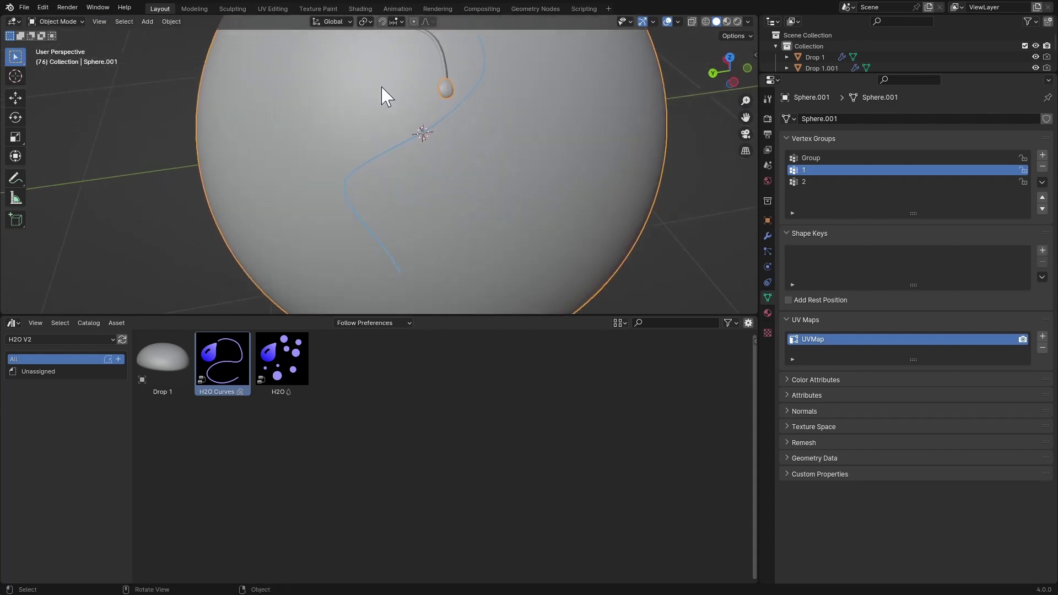
left_click(770, 234)
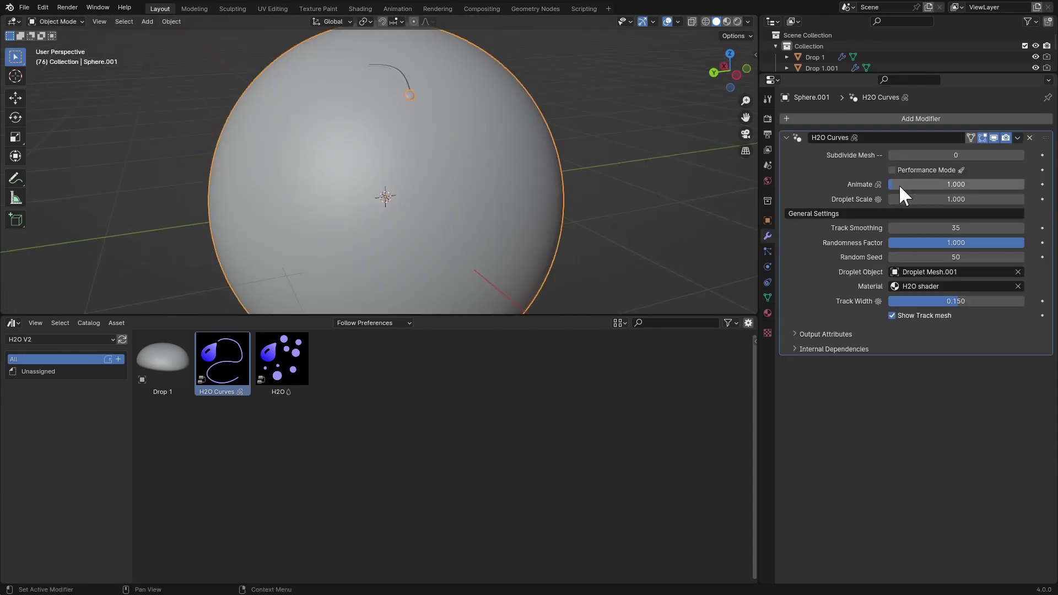
left_click_drag(899, 184, 930, 186)
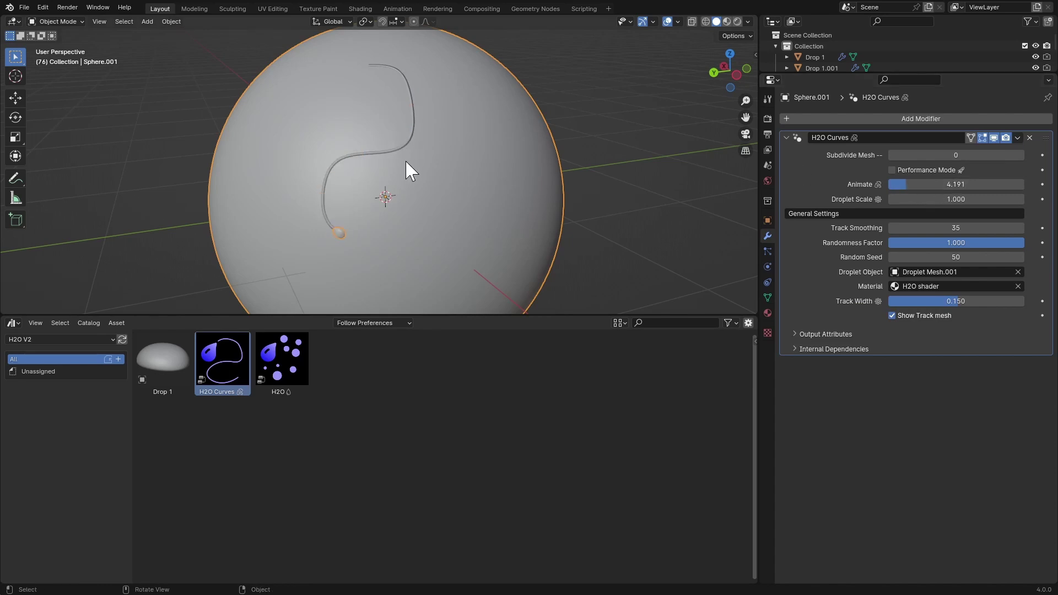
mouse_move(932, 228)
left_mouse_down()
mouse_move(876, 228)
mouse_move(967, 231)
mouse_move(908, 226)
mouse_move(947, 234)
mouse_move(932, 232)
left_mouse_up()
middle_click_drag(540, 127, 486, 159)
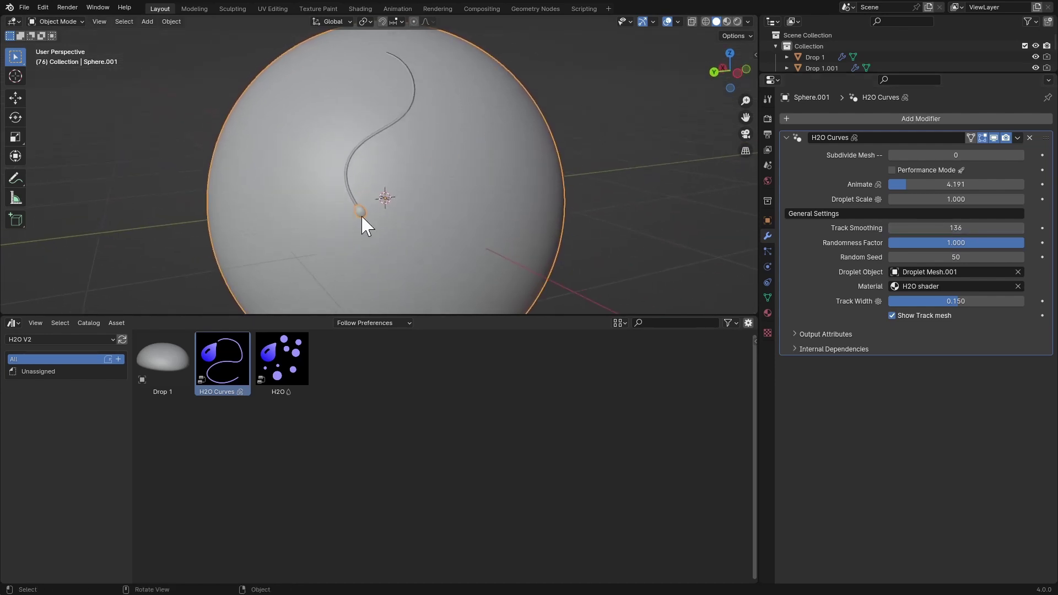
Assign the selected vertex path to vertex group 2 in Edit Mode to reverse the droplet's direction.
key("Tab")
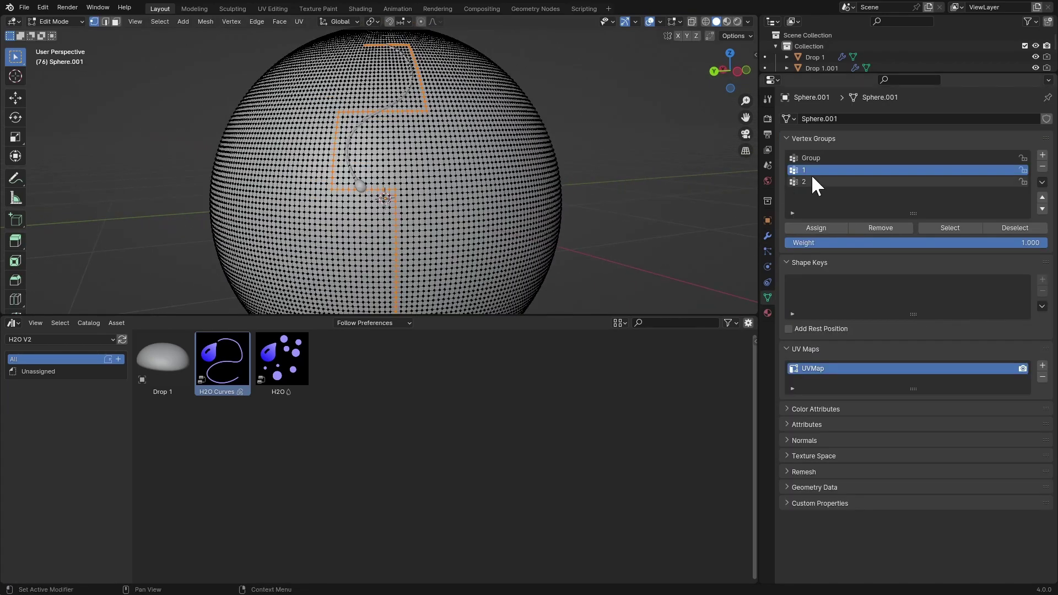
left_click(813, 178)
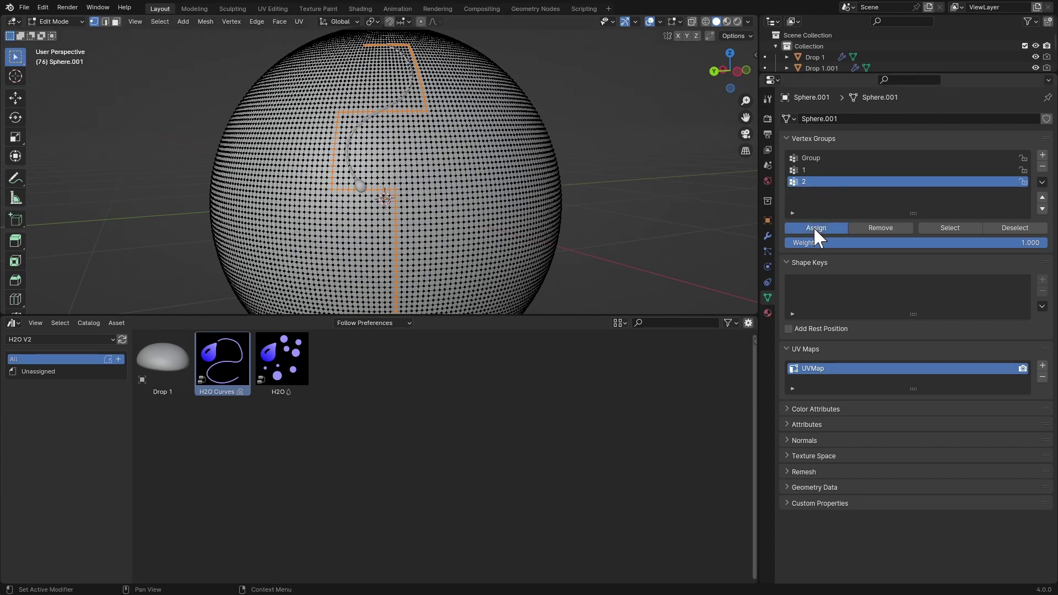
middle_click_drag(409, 140, 431, 137)
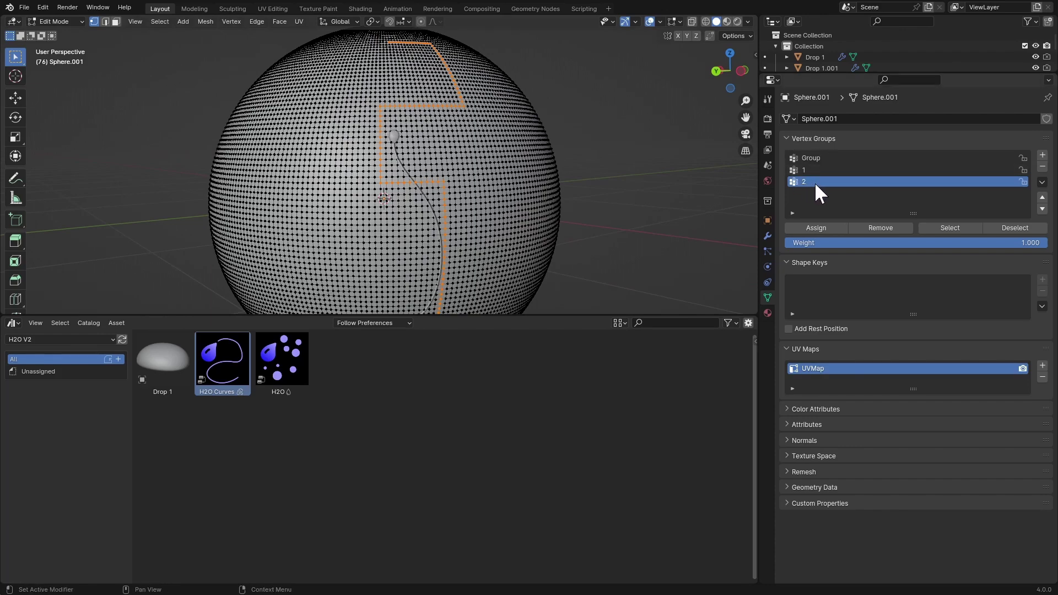
Select a second stepped shortest path of vertices on another side of the sphere and assign it to vertex group 1.
scroll(474, 113, "down", 1)
middle_click_drag(473, 113, 406, 82)
scroll(420, 114, "up", 1)
left_click(387, 53)
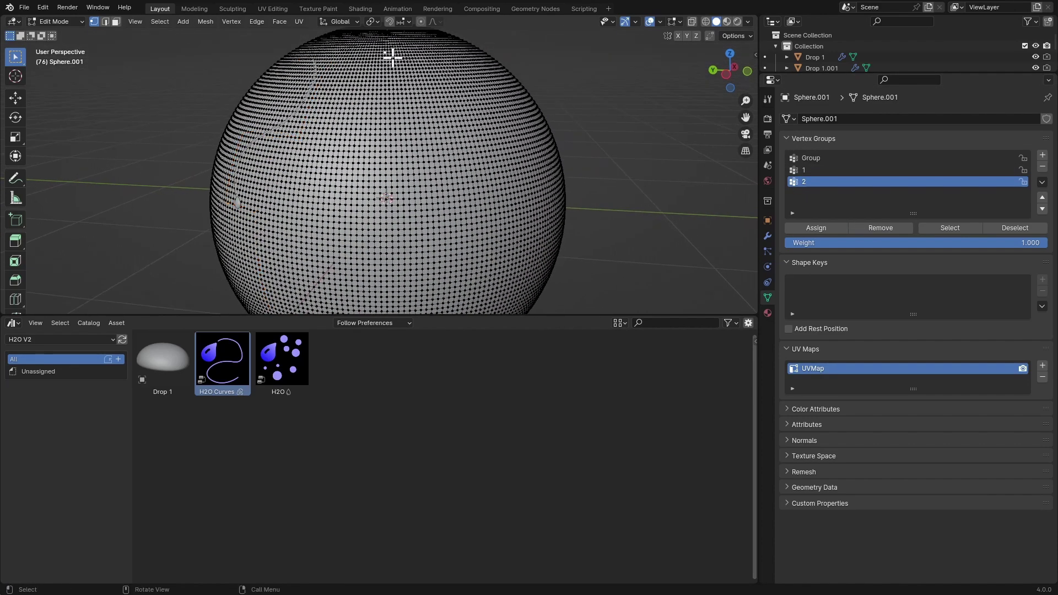
left_click(451, 166, "ctrl")
left_click(356, 119, "ctrl")
middle_click_drag(392, 225, 479, 222, "shift")
left_click(450, 195, "ctrl")
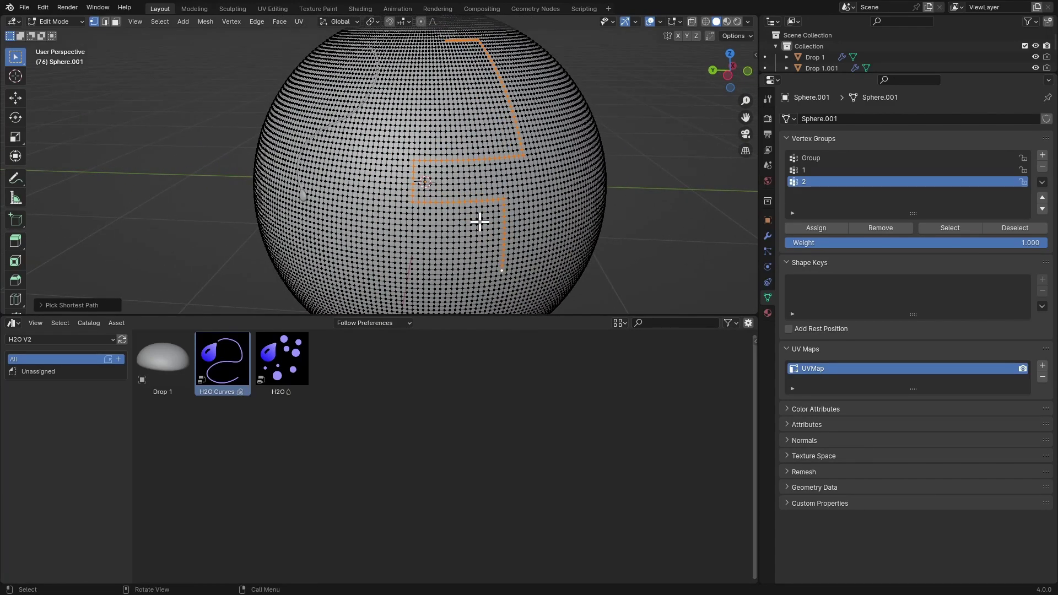
left_click(821, 170)
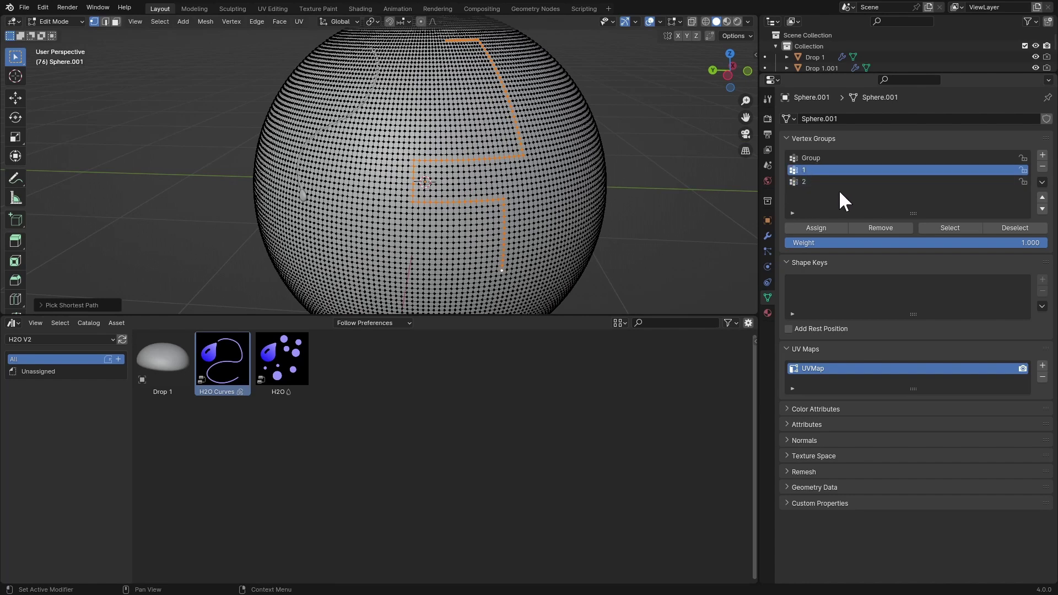
left_click(817, 228)
Assign the second vertex path to vertex group 2, return to Object Mode, and maximize the 3D viewport.
middle_click_drag(555, 149, 550, 134)
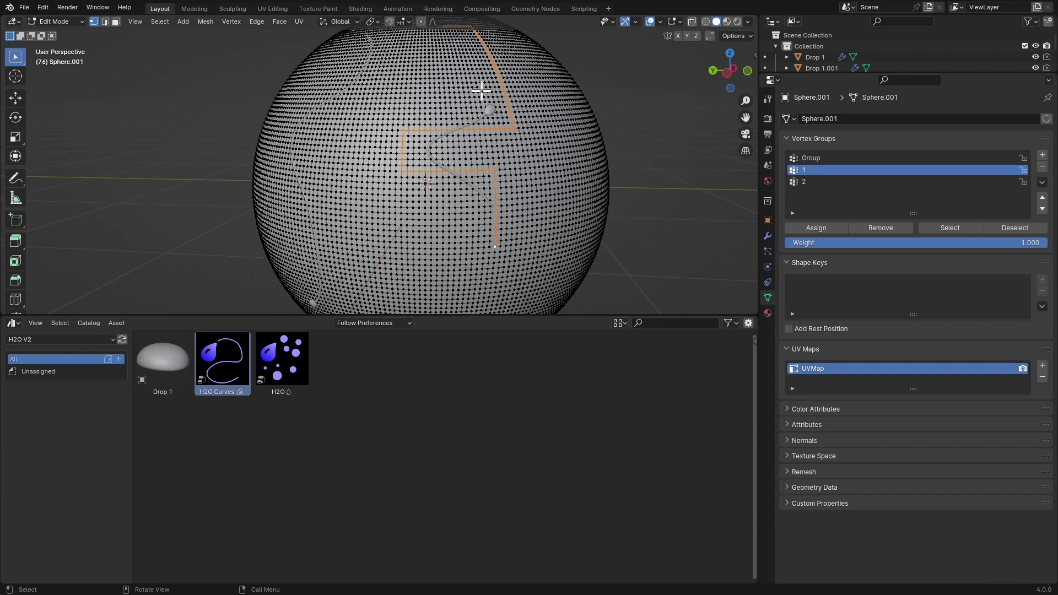
left_click(811, 181)
left_click(817, 228)
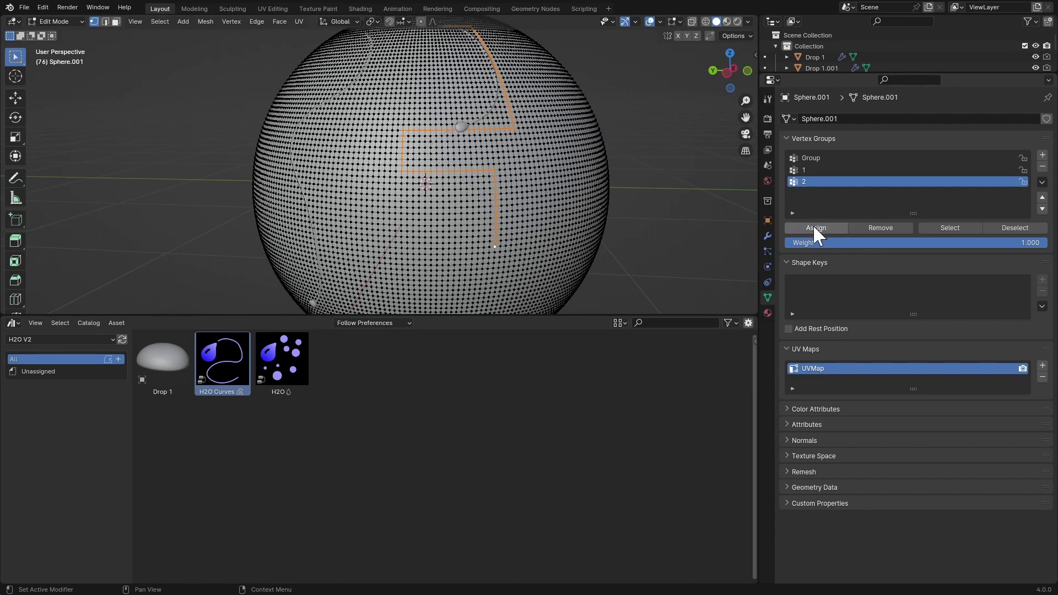
key("Tab")
key("ctrl+space")
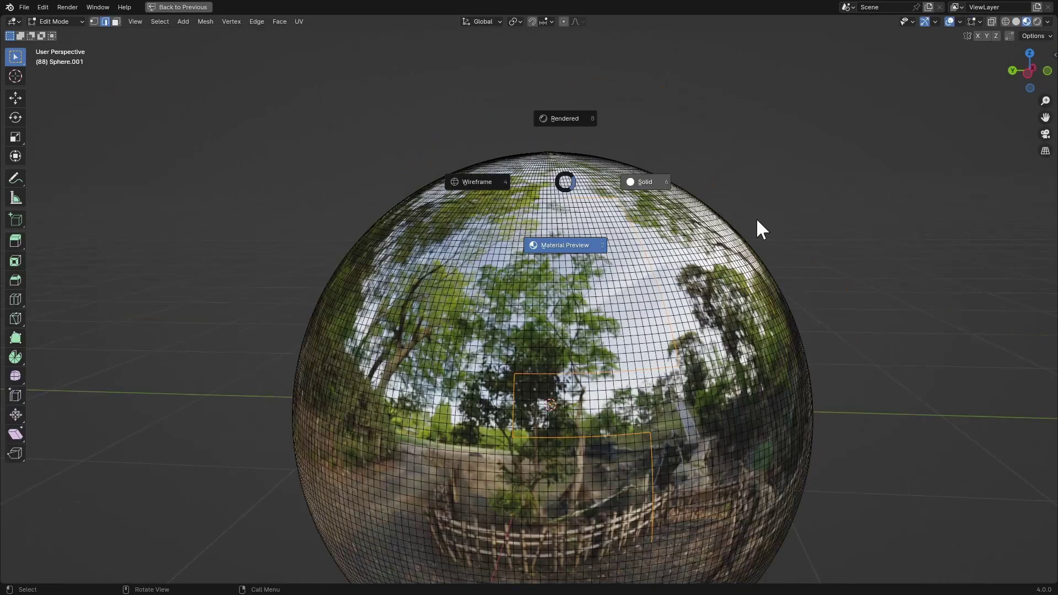
Trace the selected edge path on the sphere with a freehand annotation, then return to the Select Box tool.
left_click(756, 217)
mouse_move(667, 207)
middle_mouse_down()
mouse_move(634, 158)
mouse_move(616, 156)
middle_mouse_up()
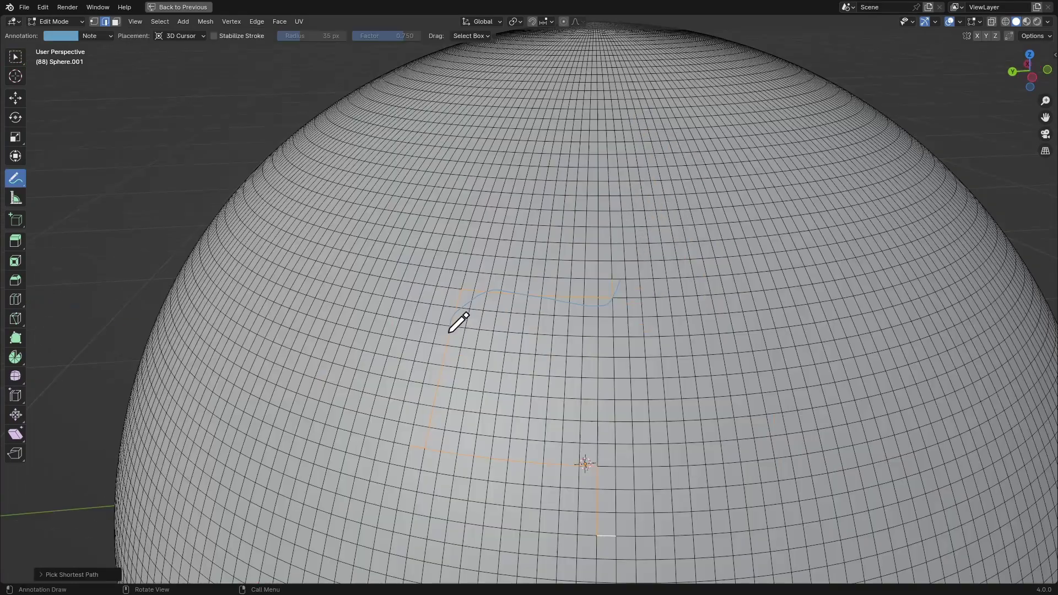
mouse_move(449, 333)
left_mouse_down()
mouse_move(425, 444)
mouse_move(398, 444)
mouse_move(606, 475)
mouse_move(619, 534)
left_mouse_up()
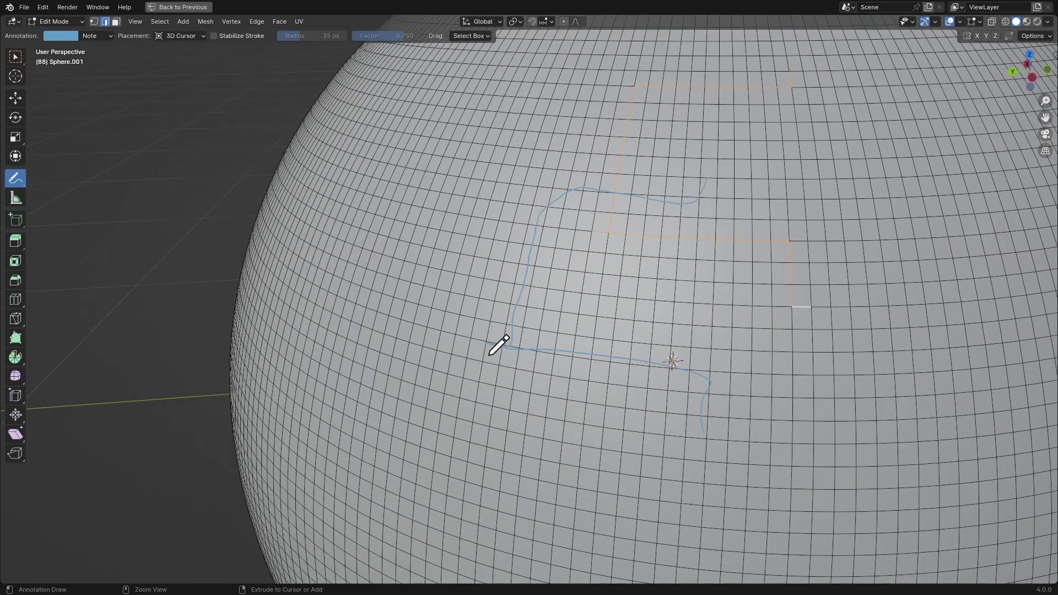
mouse_move(489, 355)
middle_mouse_down("ctrl")
mouse_move(576, 267)
mouse_move(518, 298)
middle_mouse_up("ctrl")
left_click(15, 57)
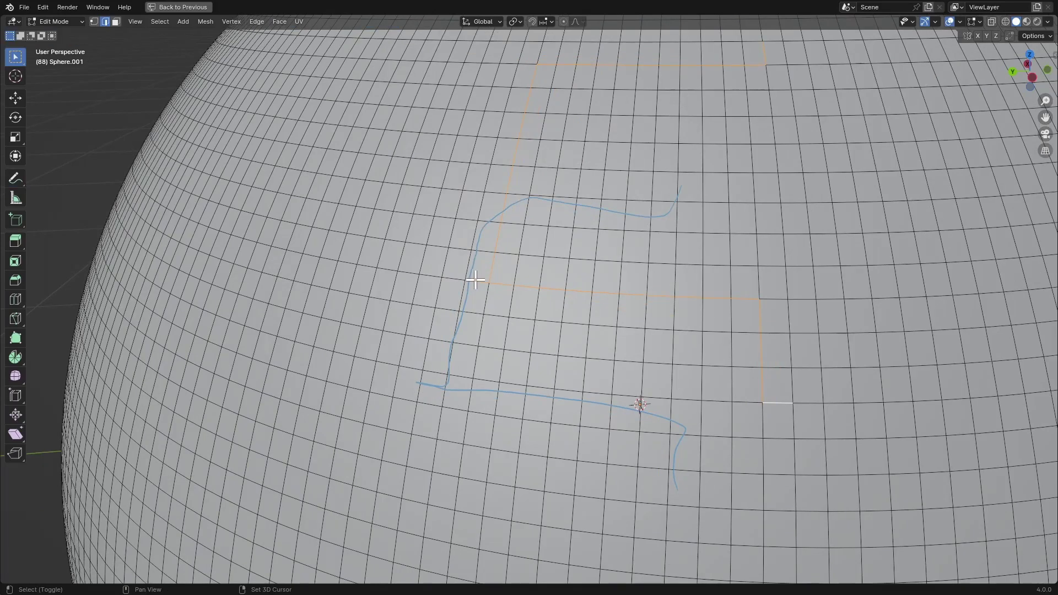
Set the H2O Curves modifier's Animate to 4.319 and Track Smoothing to 133.
scroll(494, 242, "down", 1)
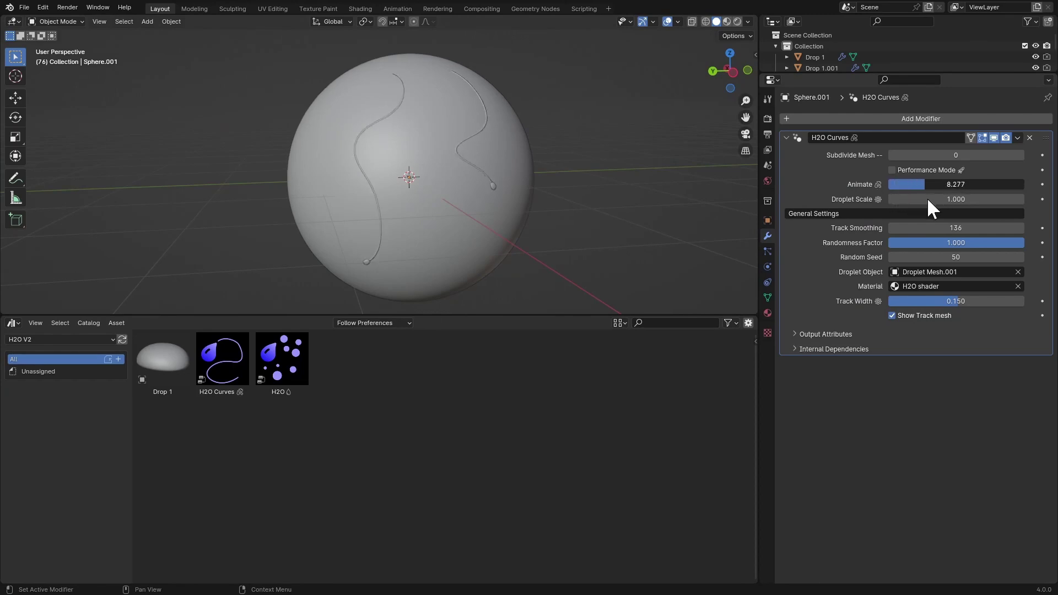
left_click_drag(928, 228, 926, 229)
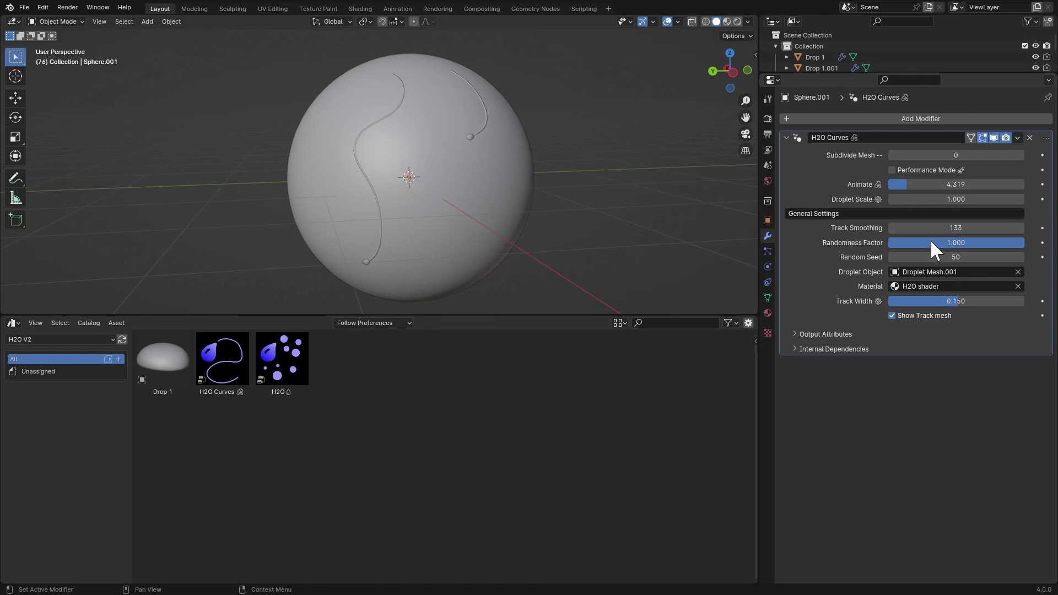
Set the H2O Curves Random Seed to 83 and toggle the track mesh display off and back on.
left_click_drag(918, 254, 936, 266)
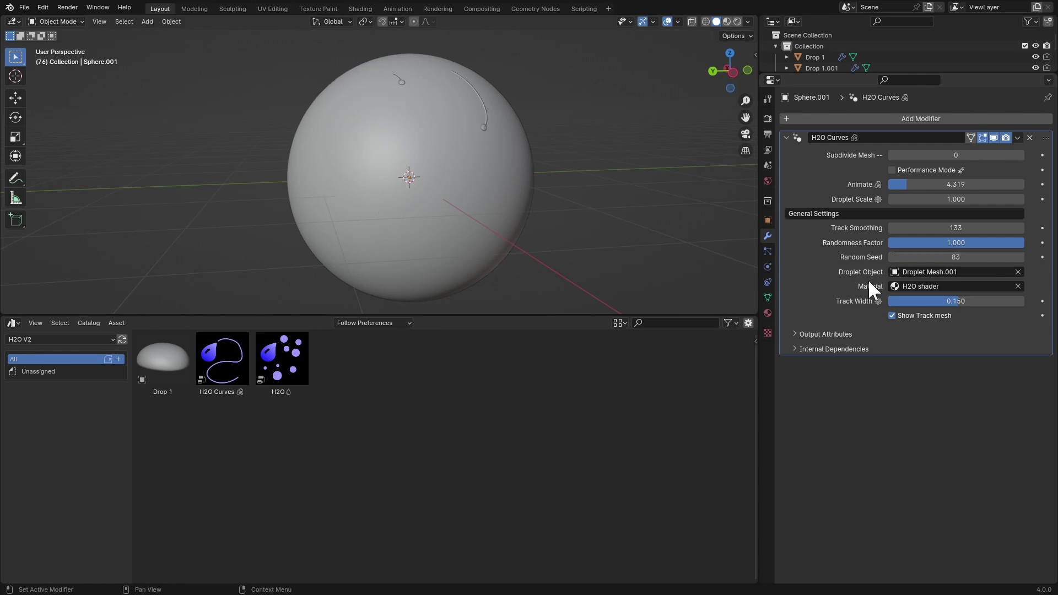
left_click(902, 315)
middle_click_drag(739, 207, 628, 256)
left_click(909, 315)
left_click(906, 316)
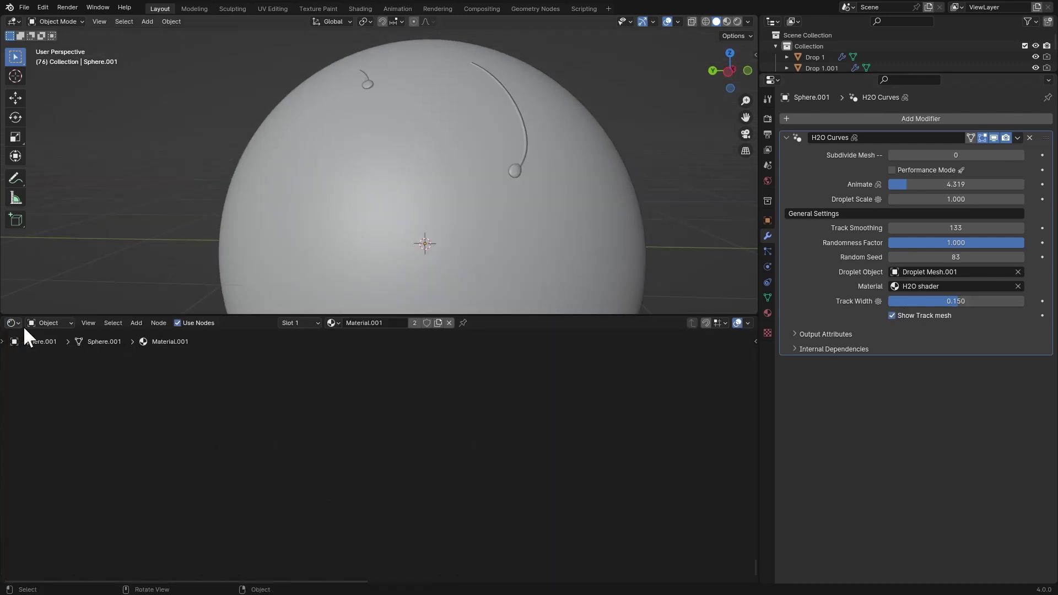
Bring the sphere's material node tree into view and switch the 3D viewport to Material Preview shading.
middle_click_drag(331, 375, 404, 447)
scroll(399, 448, "down", 5)
middle_click_drag(496, 366, 407, 468)
scroll(402, 447, "down", 2)
key("z")
left_click(530, 254)
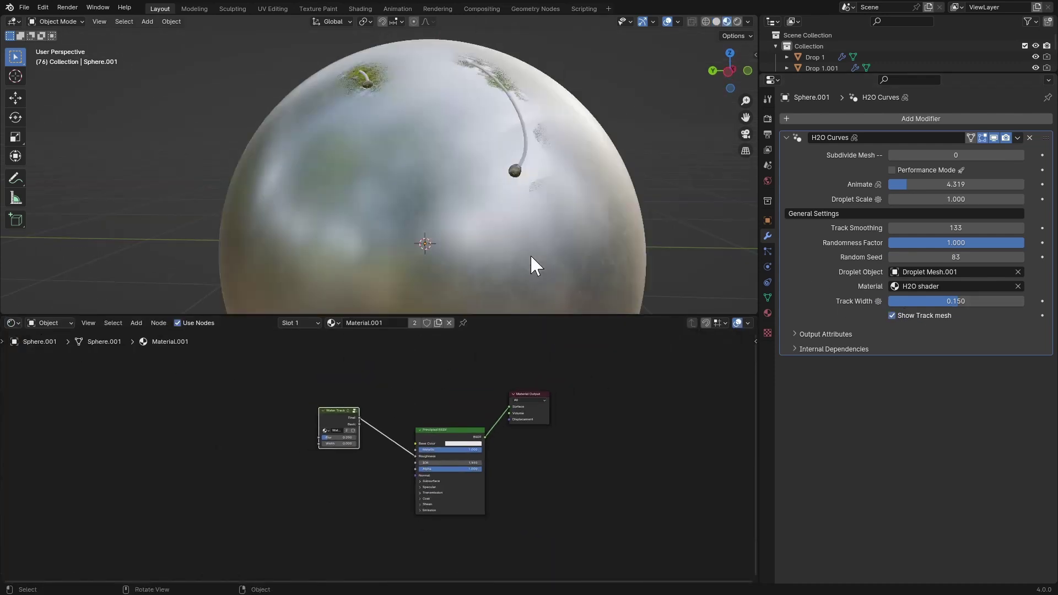
Set the Blur of the Water Track node in the sphere's material to 0.075.
middle_click_drag(529, 190, 504, 182)
scroll(502, 183, "up", 2)
scroll(308, 393, "up", 6)
left_click_drag(306, 394, 287, 416)
middle_click_drag(287, 416, 404, 389)
scroll(404, 384, "up", 6)
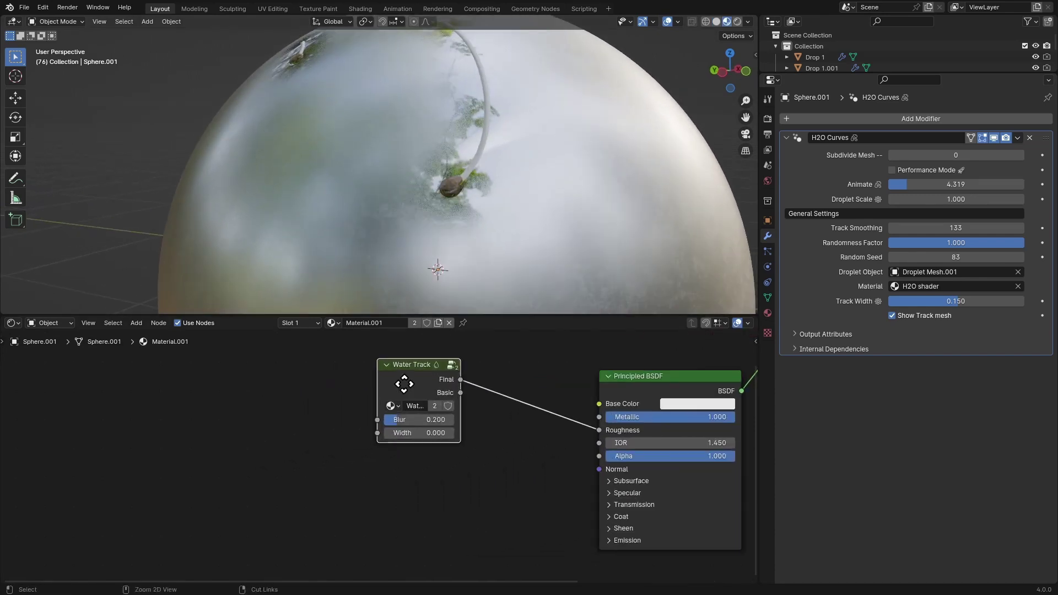
mouse_move(399, 409)
left_mouse_down()
mouse_move(424, 408)
mouse_move(395, 409)
left_mouse_up()
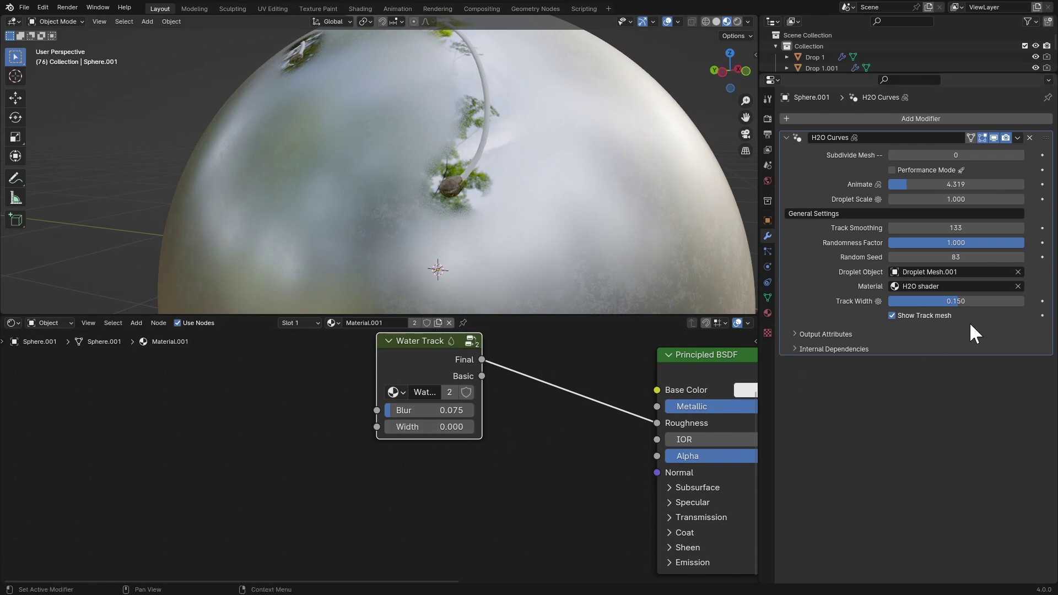
Set the H2O Curves Track Width to 0.052 and the Water Track node's Blur to 0.014 and Width to -0.030.
left_click_drag(948, 301, 918, 295)
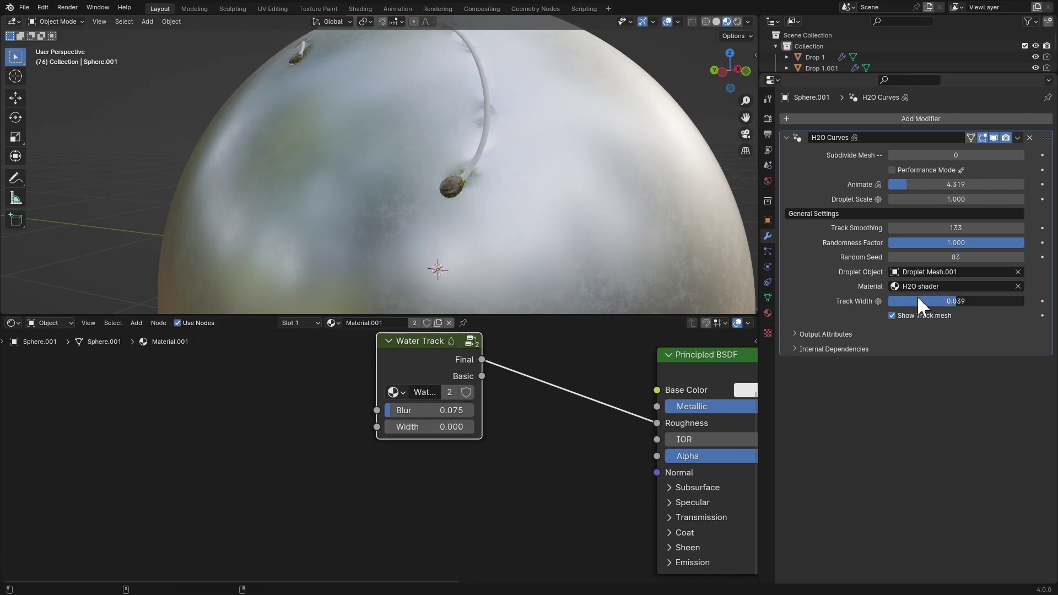
left_click_drag(414, 409, 369, 402)
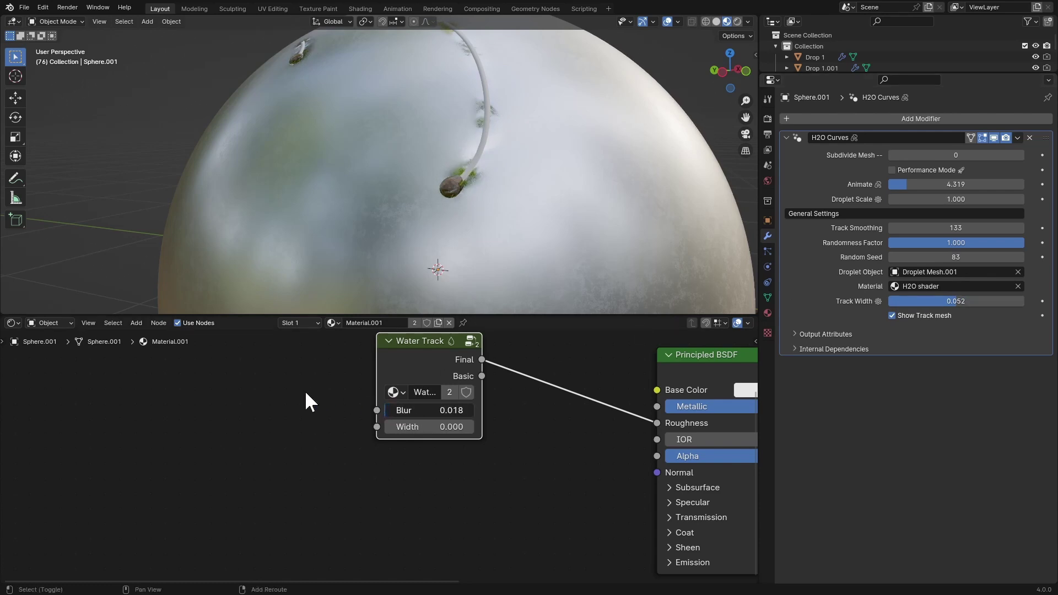
left_click_drag(293, 389, 302, 391)
left_click_drag(431, 425, 416, 428)
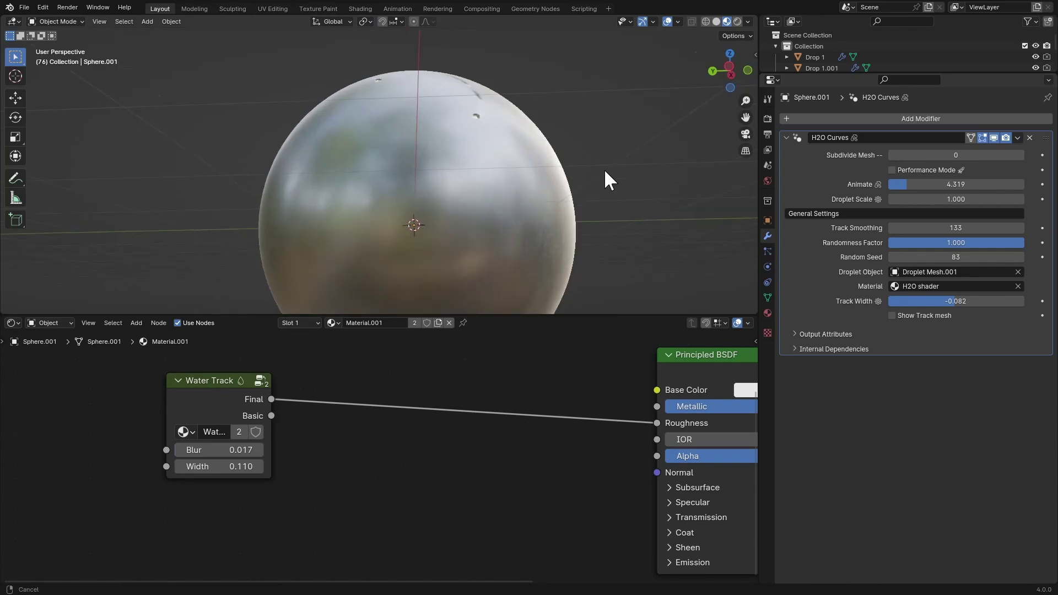
scroll(604, 169, "up", 3)
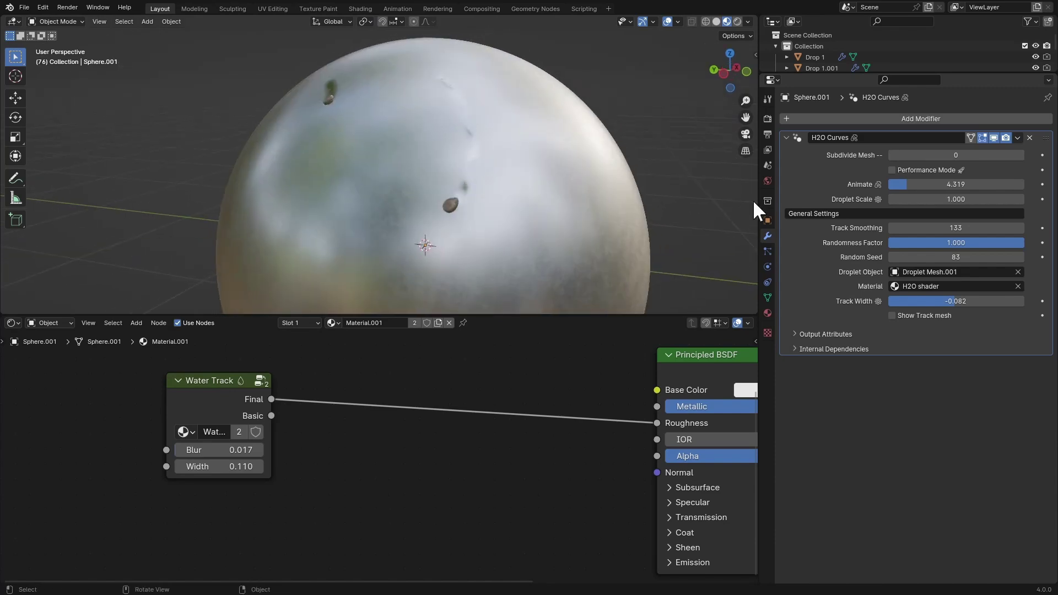
Set the H2O Curves Animate value to 8.149 and apply the H2O droplet asset from the H2O V2 library to the sphere.
left_click_drag(901, 181, 927, 194)
left_click(13, 323)
left_click(364, 390)
left_click(786, 135)
left_click(787, 136)
left_click_drag(280, 358, 380, 105)
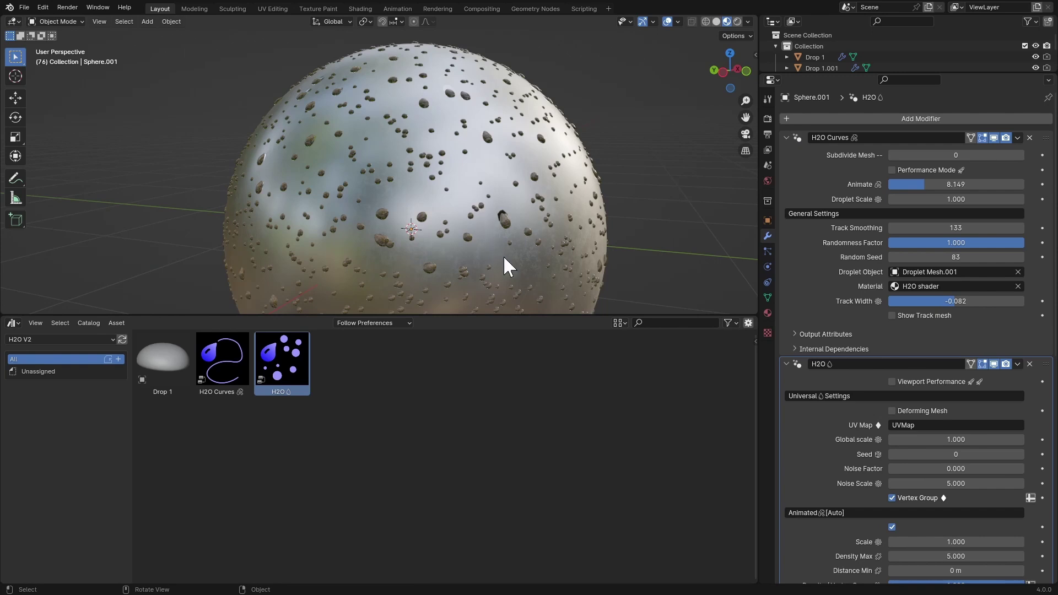
Set the H2O Curves modifier's Animate to 7.894 and its Track Width to 0.280.
left_click(808, 141)
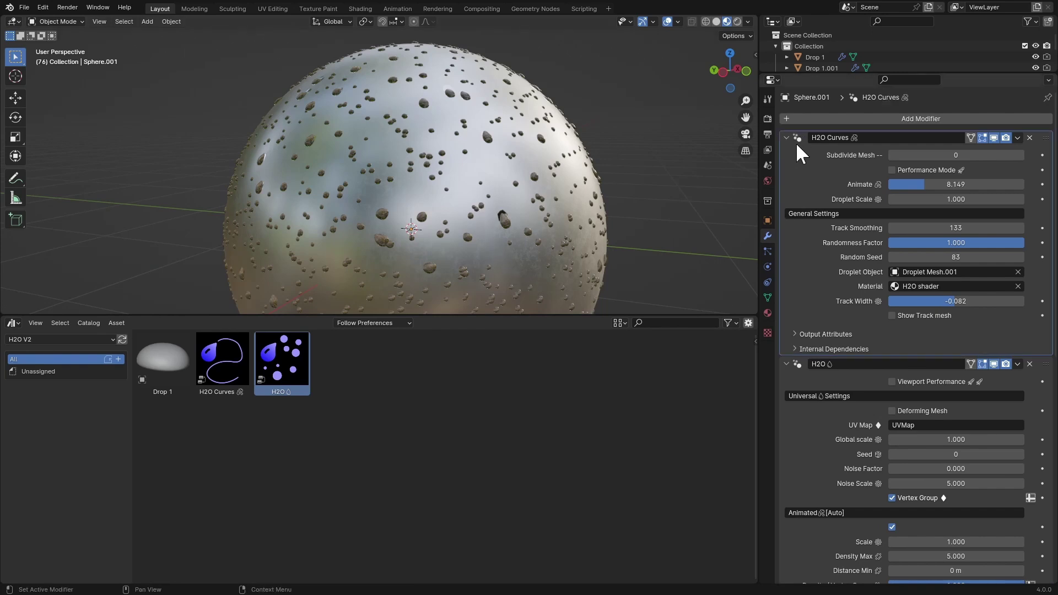
middle_click_drag(828, 428, 807, 397)
middle_click_drag(839, 245, 844, 279)
mouse_move(912, 186)
left_mouse_down()
mouse_move(892, 183)
mouse_move(911, 189)
left_mouse_up()
left_click_drag(922, 301, 980, 309)
Reopen the sphere's material nodes in the lower area and set the Water Track node's Blur to 0.409.
left_click(13, 323)
left_click(40, 425)
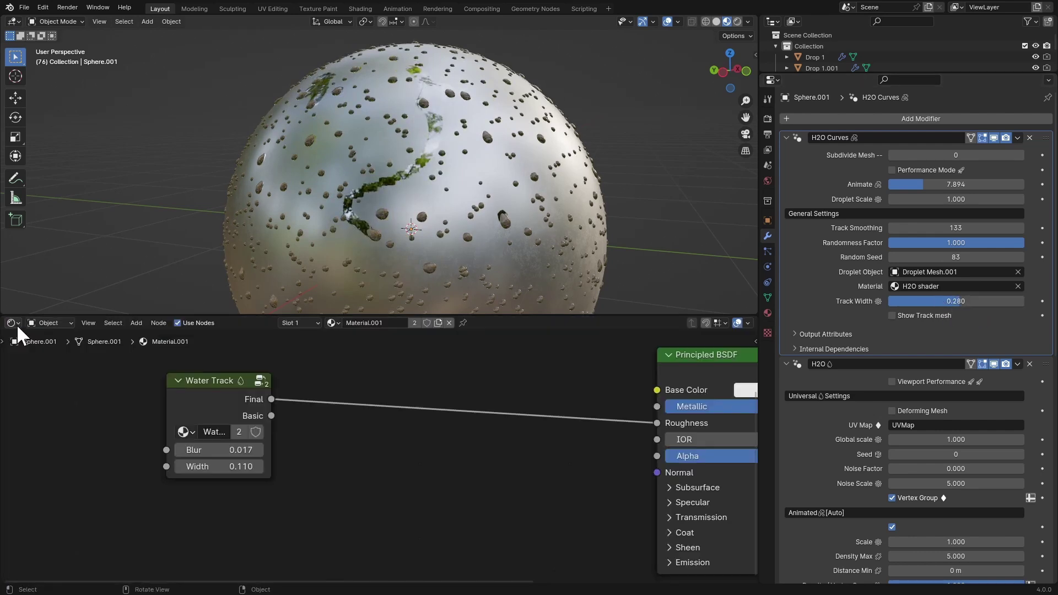
left_click_drag(210, 451, 235, 445)
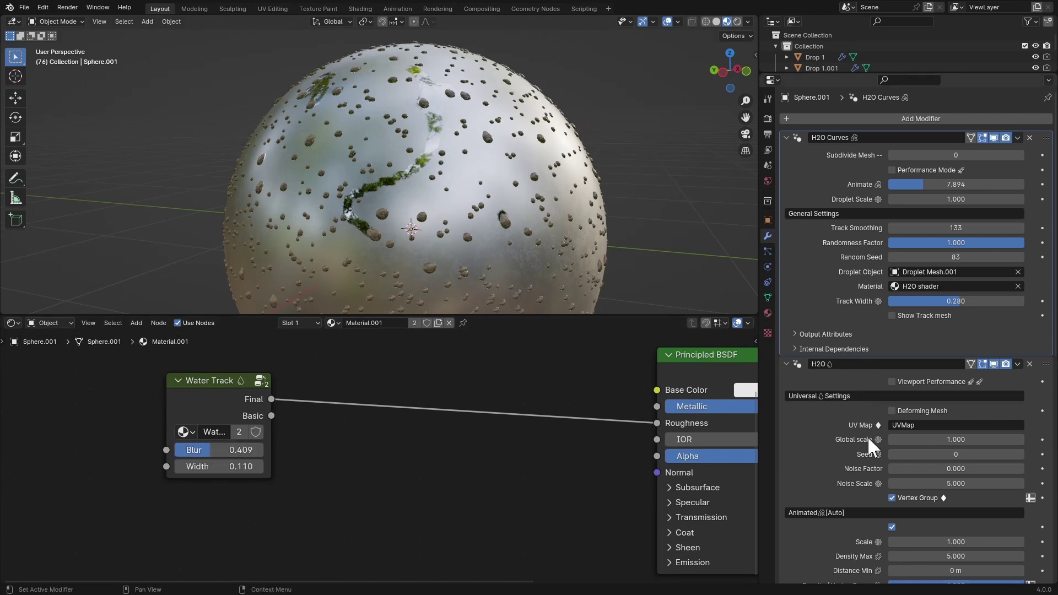
Turn off the Animated [Auto] droplets in the sphere's H2O modifier.
scroll(867, 436, "down", 1)
middle_click_drag(498, 220, 395, 232)
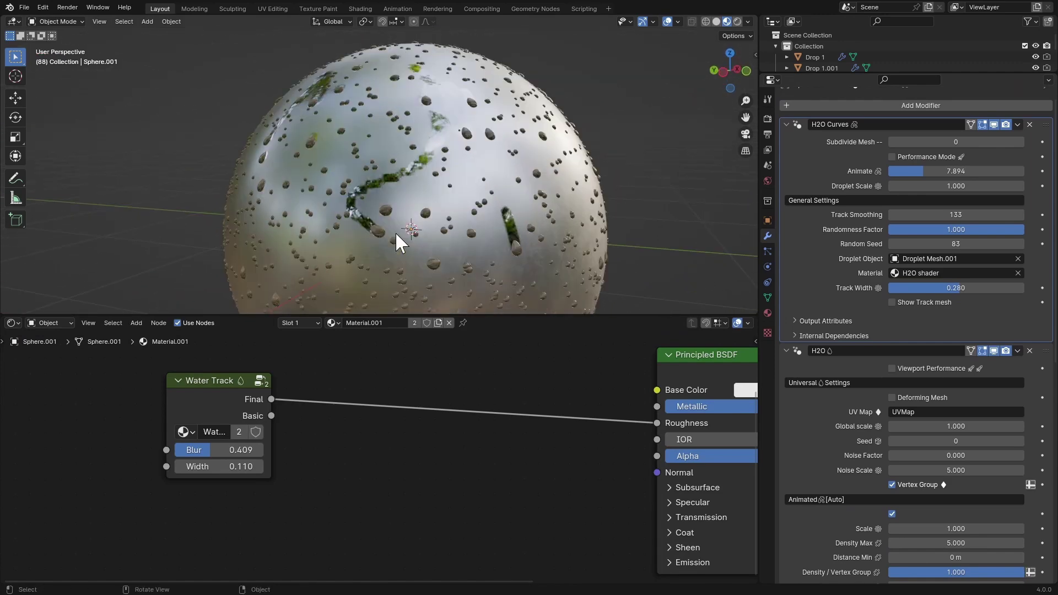
scroll(826, 333, "down", 4)
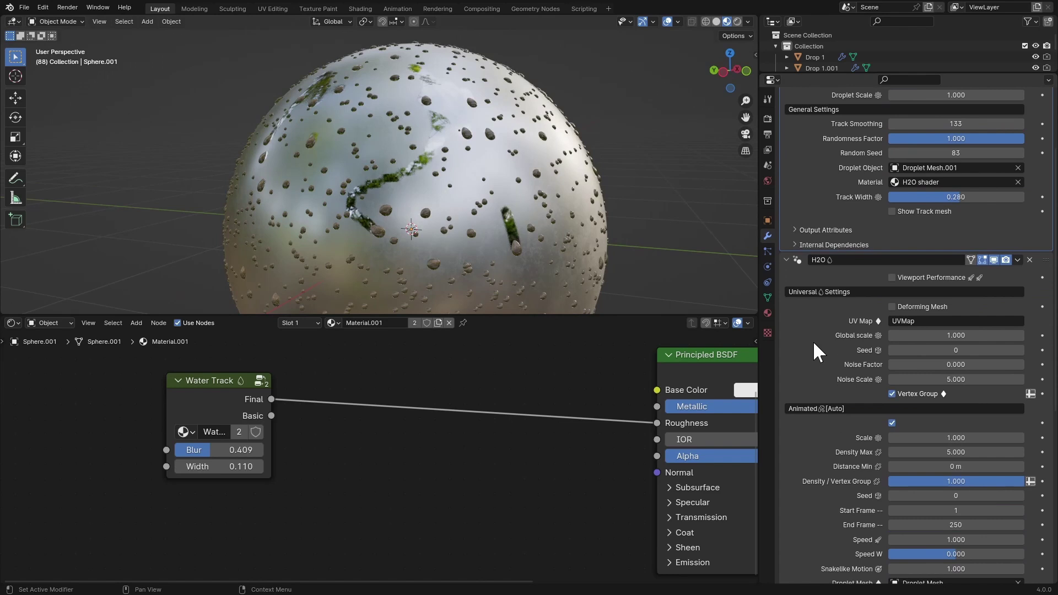
scroll(813, 341, "down", 8)
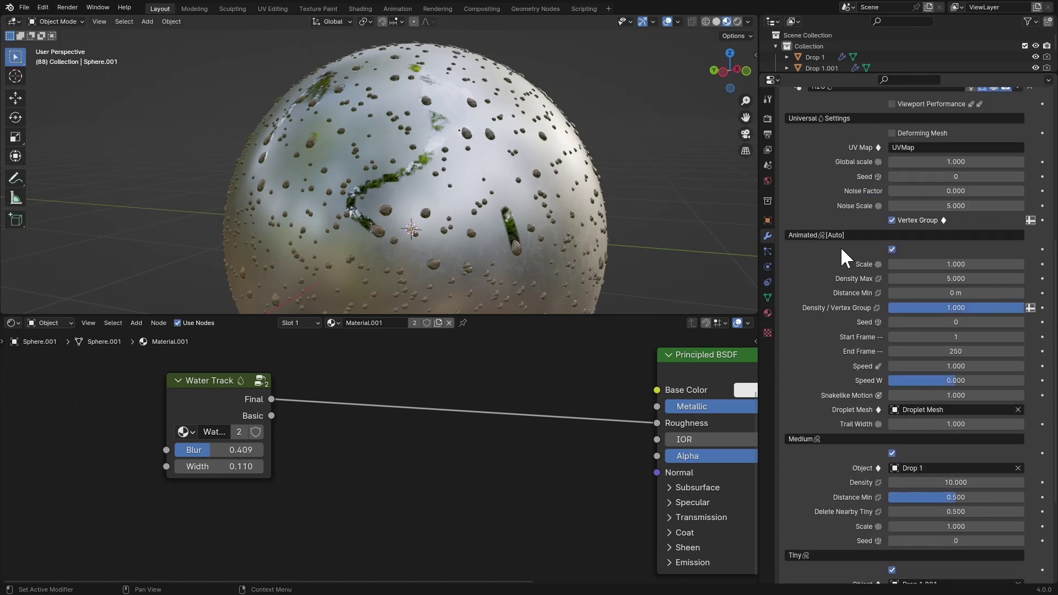
scroll(860, 259, "down", 1)
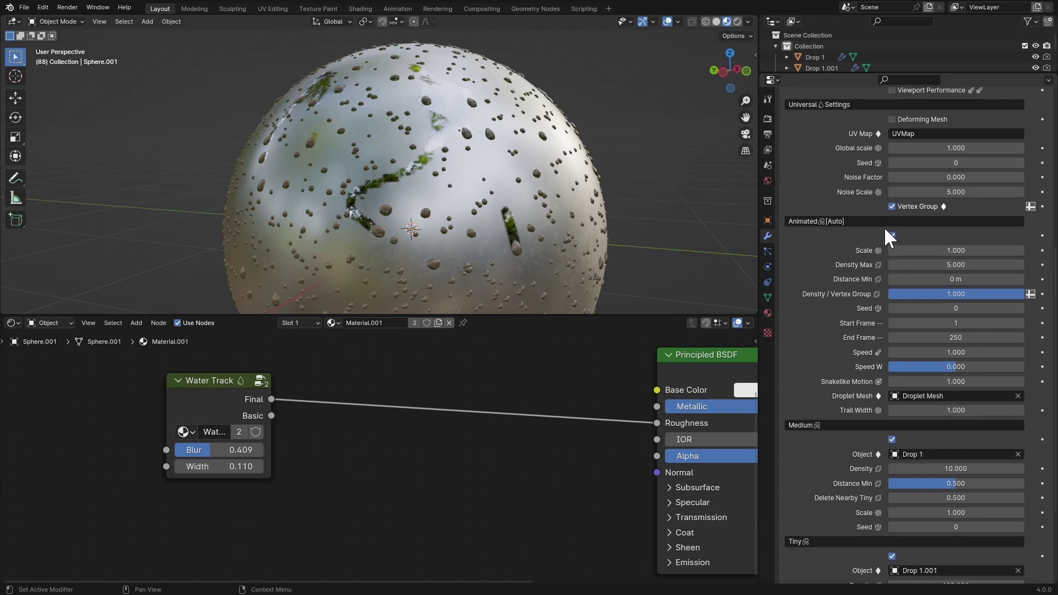
scroll(866, 241, "up", 13)
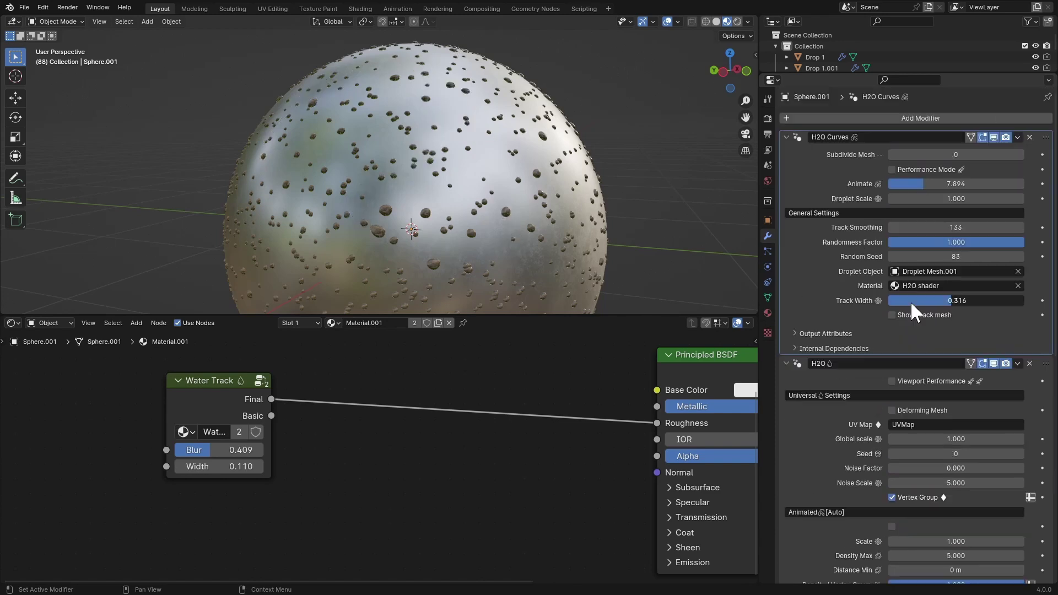
Try an H2O Curves Track Width of 0.195, settle on 0.103, and set the Water Track node's Blur to 0.025.
left_click_drag(918, 306, 911, 304)
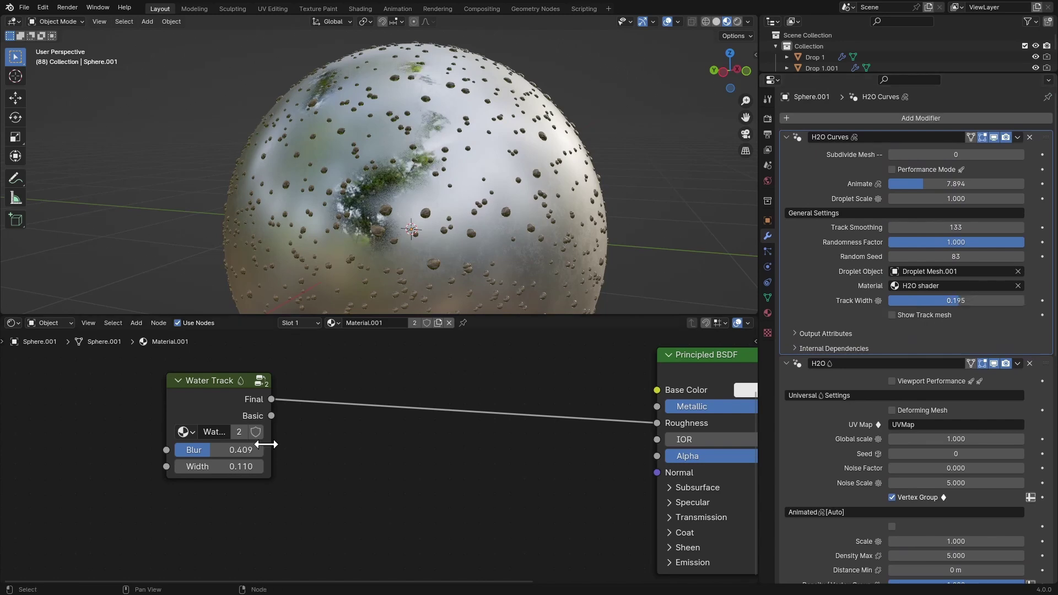
left_click_drag(216, 444, 176, 449)
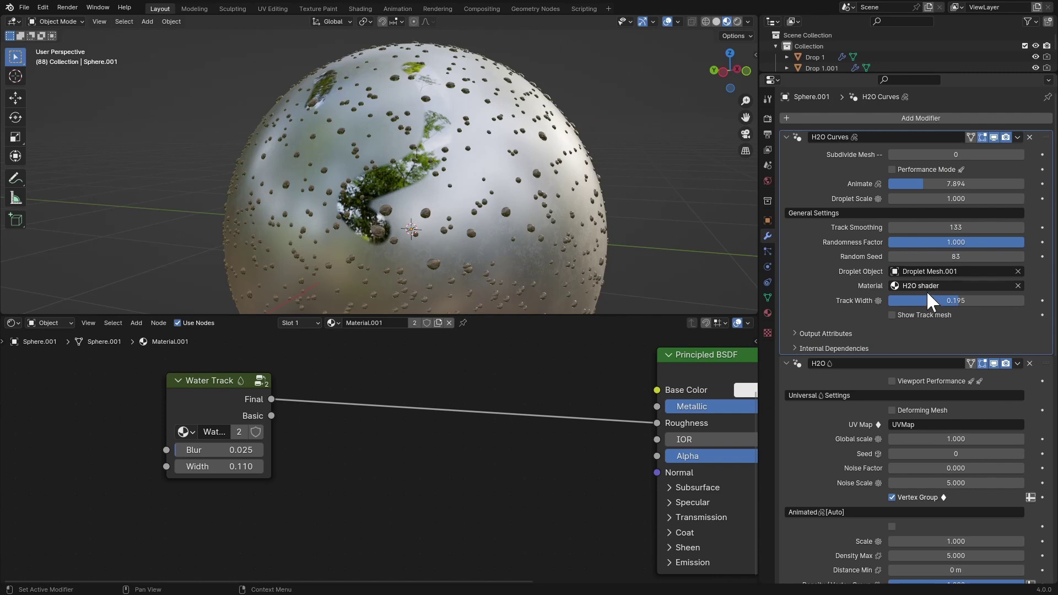
left_click_drag(933, 299, 885, 301)
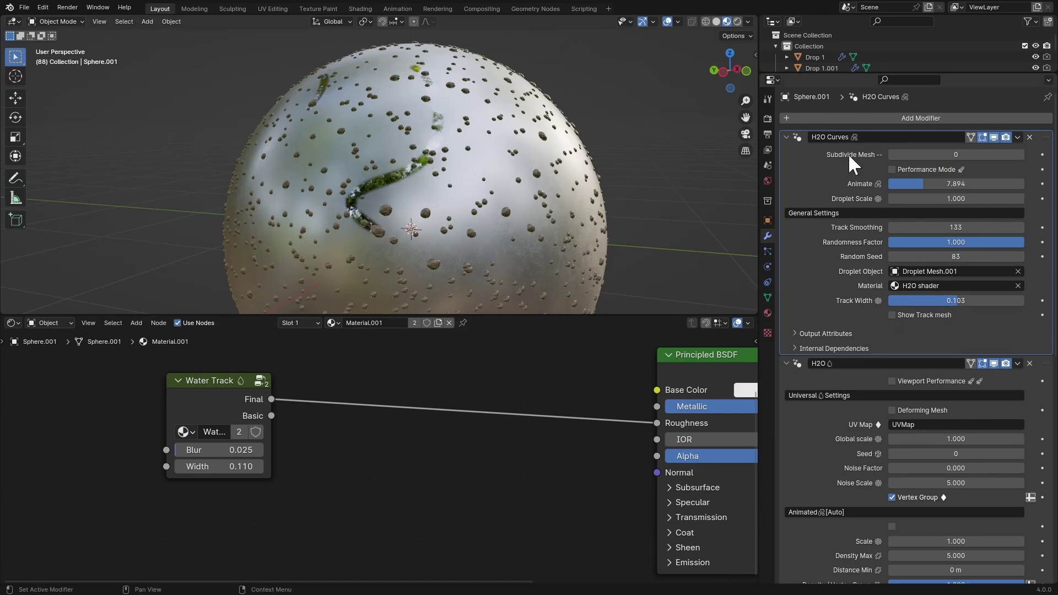
scroll(838, 265, "down", 8)
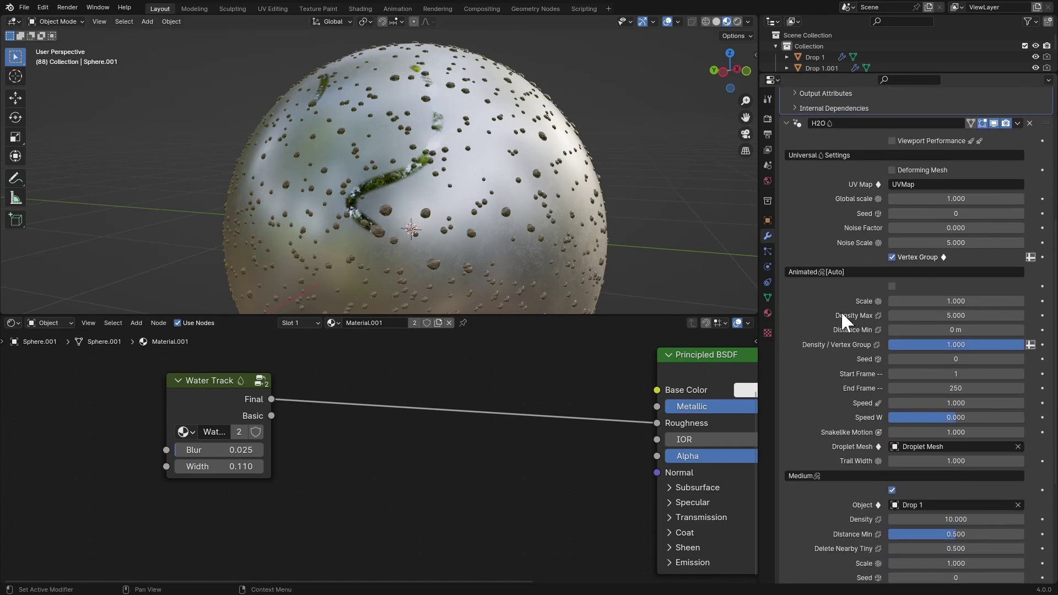